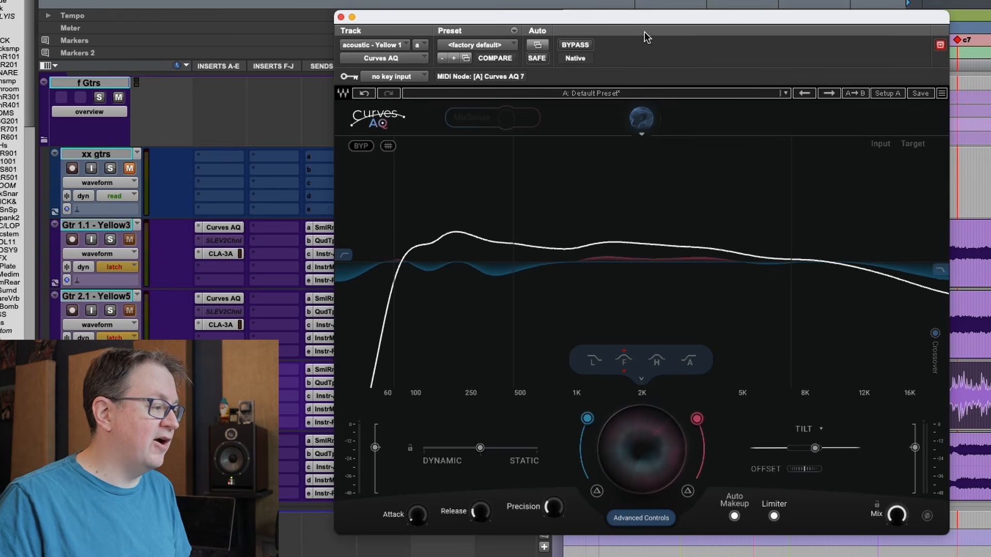
Step: Reset Curves AQ with the AQ Full Reset preset and have it learn the acoustic guitar in Instrument mode with bypass off
{"action": "left_click", "coordinate": [574, 44]}
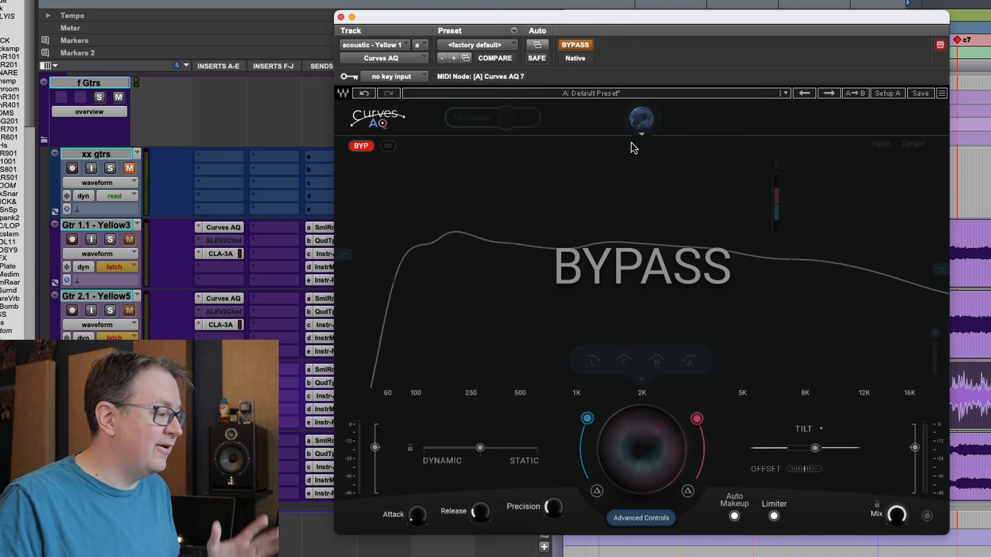
{"action": "left_click", "coordinate": [608, 94]}
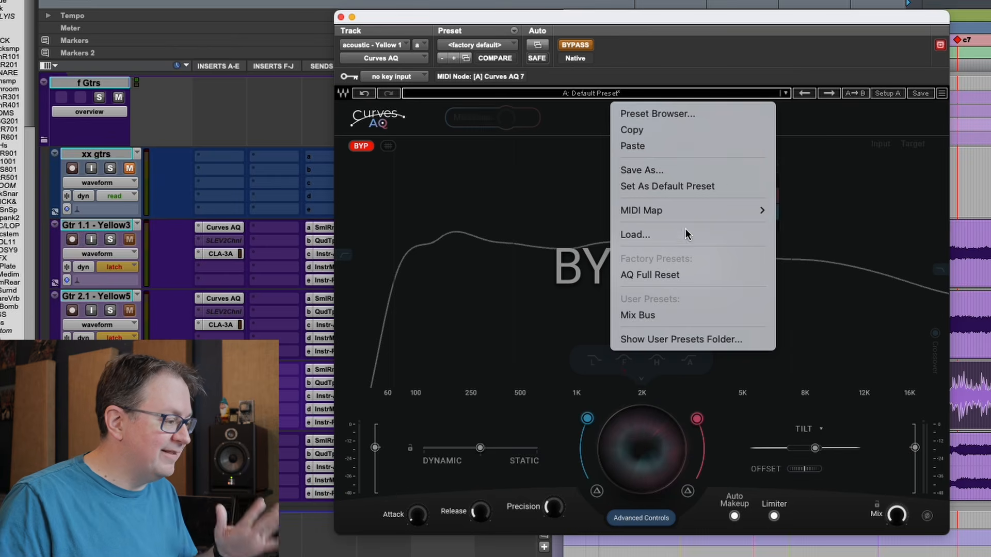
{"action": "left_click", "coordinate": [696, 274]}
{"action": "left_click", "coordinate": [574, 45]}
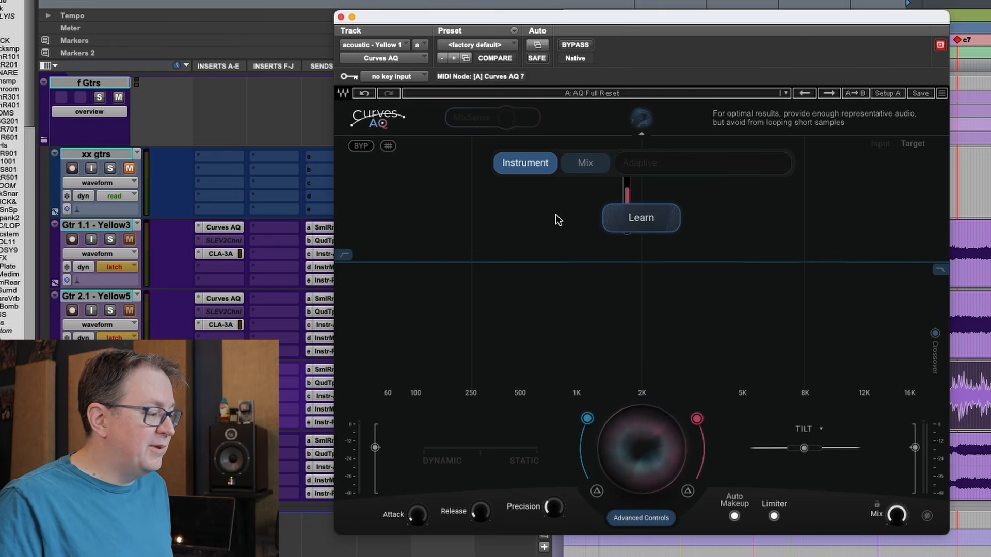
{"action": "left_click", "coordinate": [640, 223]}
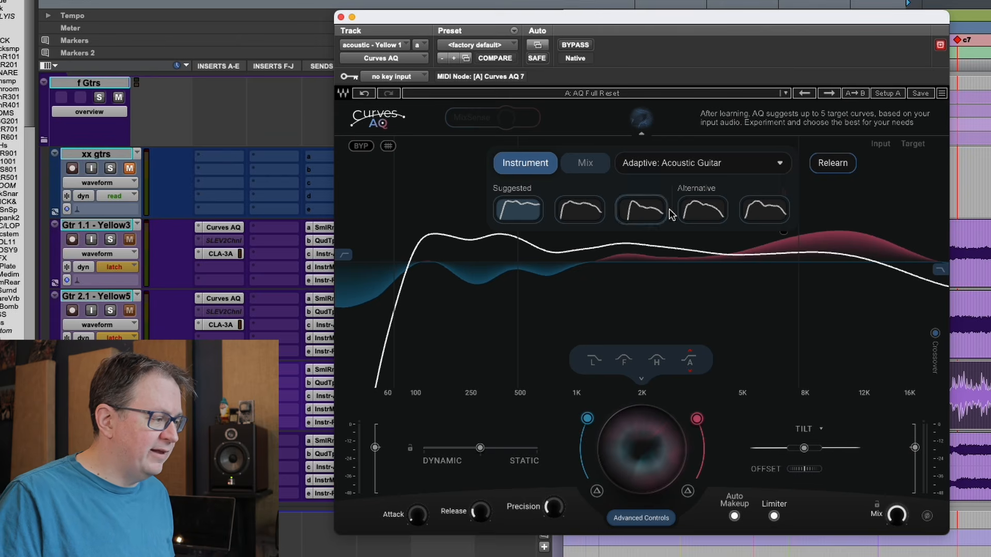
Step: Audition the other suggested and alternative target curves and select the first suggested acoustic guitar curve
{"action": "left_click", "coordinate": [579, 212]}
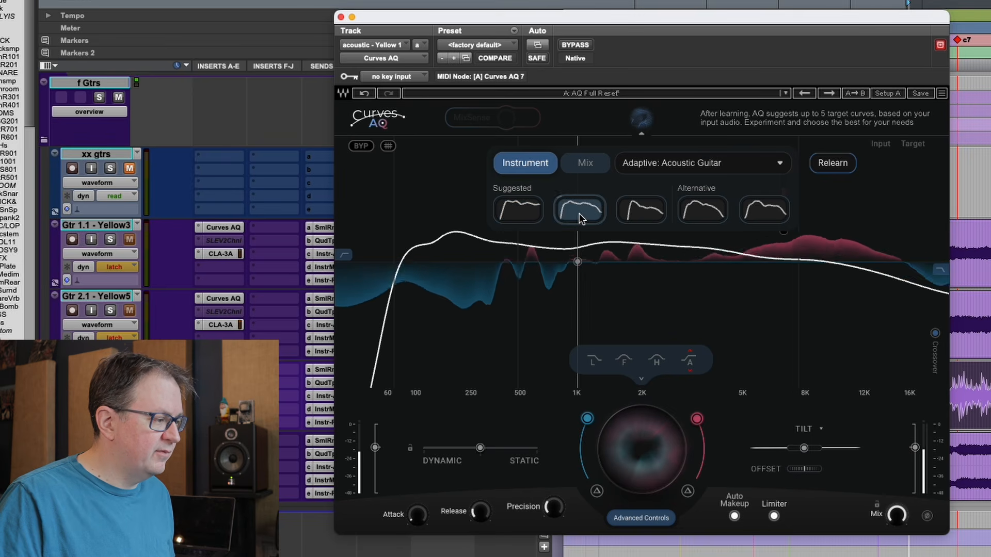
{"action": "left_click", "coordinate": [654, 216]}
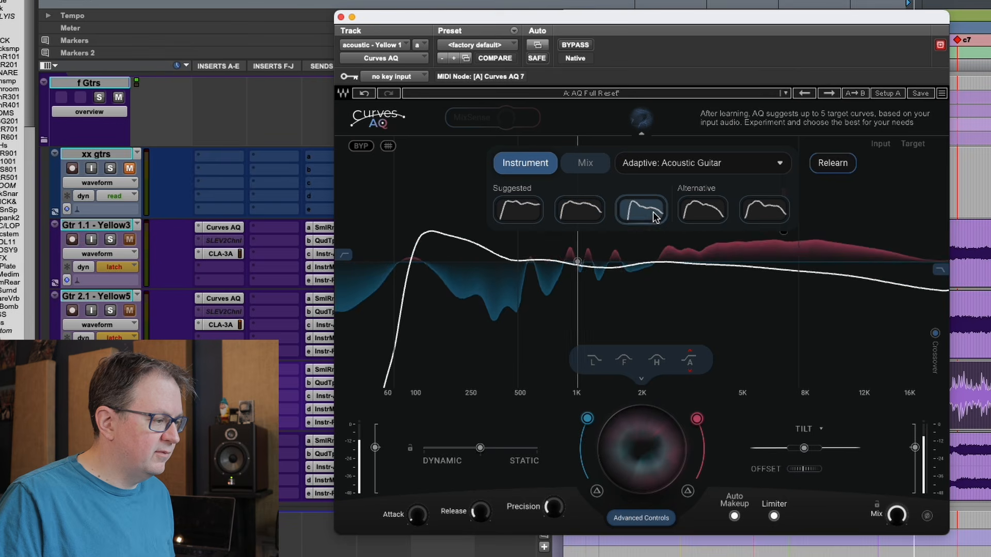
{"action": "left_click", "coordinate": [707, 213]}
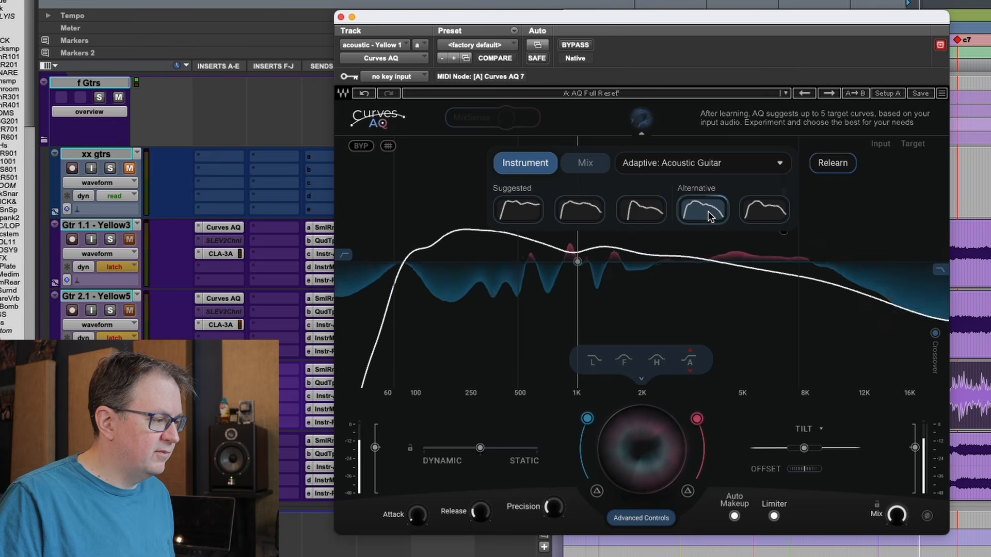
{"action": "left_click", "coordinate": [771, 211]}
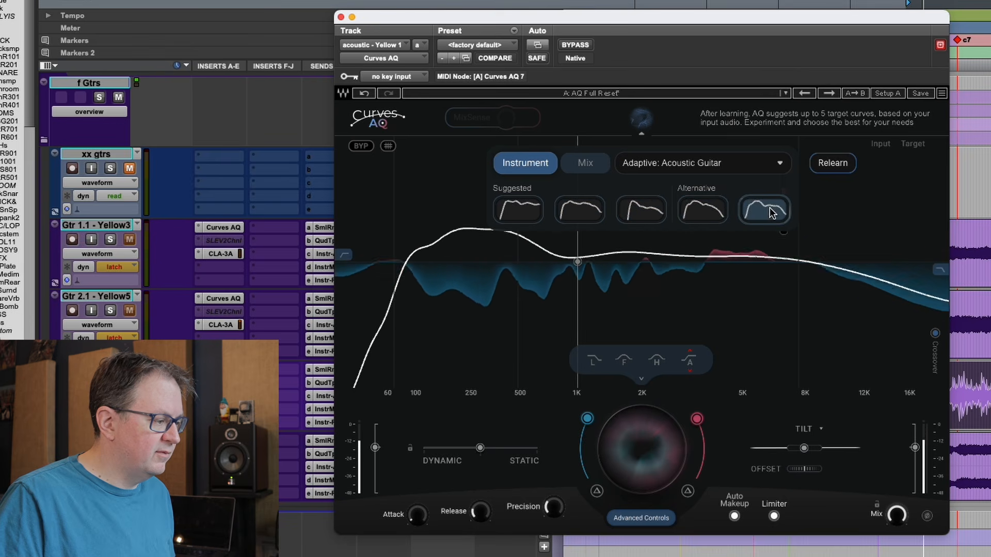
{"action": "left_click", "coordinate": [520, 209]}
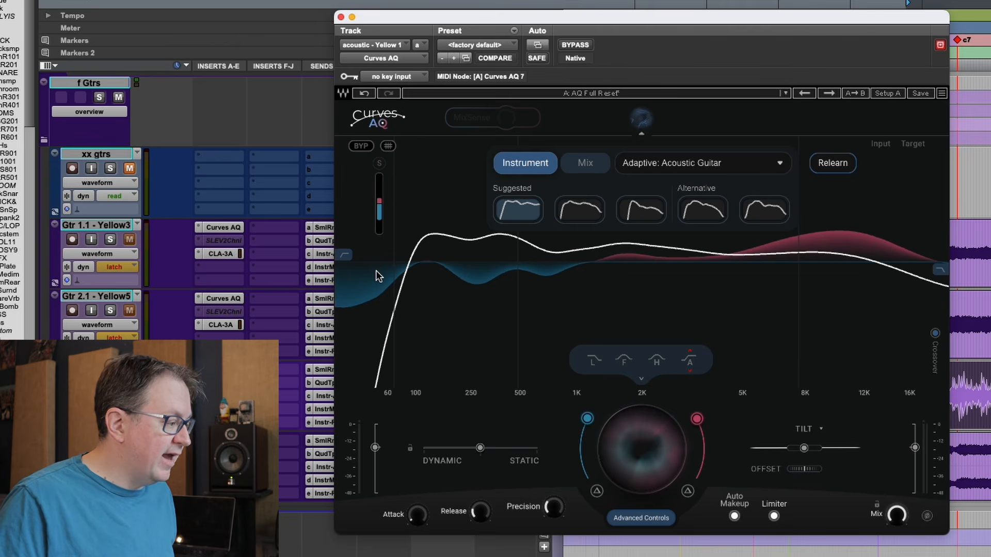
Step: Raise the low-cut filter with the 48 slope to about 100 Hz on the target curve
{"action": "left_click_drag", "start_coordinate": [343, 254], "coordinate": [413, 254]}
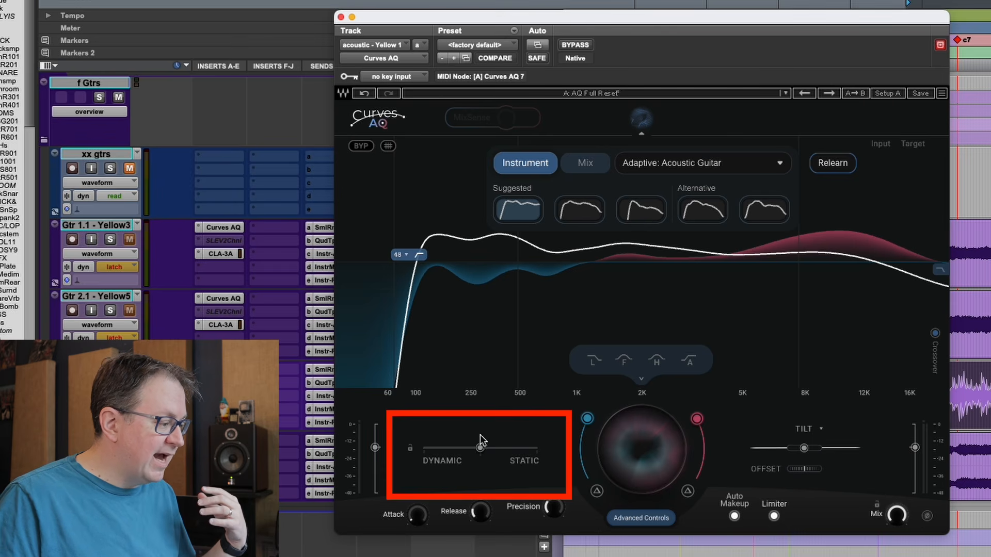
Step: Audition both directions of the Dynamic/Static balance, set it to about 44.5% dynamic and 100% static, and collapse the target-curve section
{"action": "left_click_drag", "start_coordinate": [481, 449], "coordinate": [480, 447]}
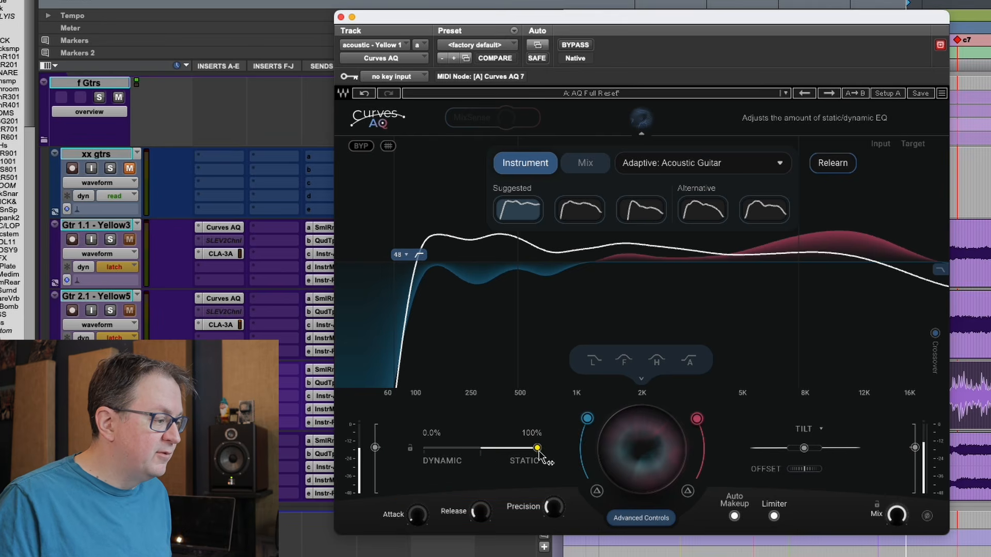
{"action": "left_click_drag", "start_coordinate": [537, 448], "coordinate": [441, 448]}
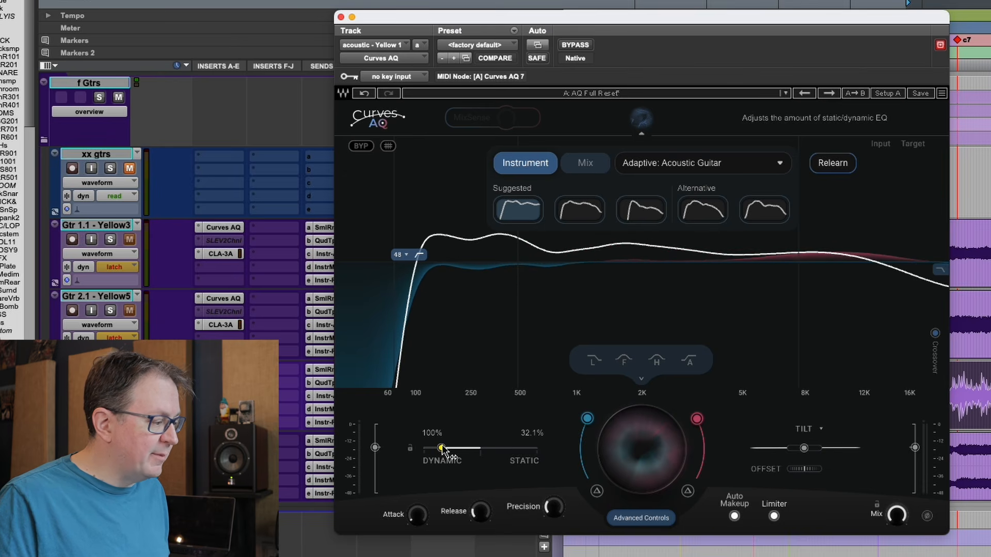
{"action": "left_click_drag", "start_coordinate": [443, 448], "coordinate": [481, 448]}
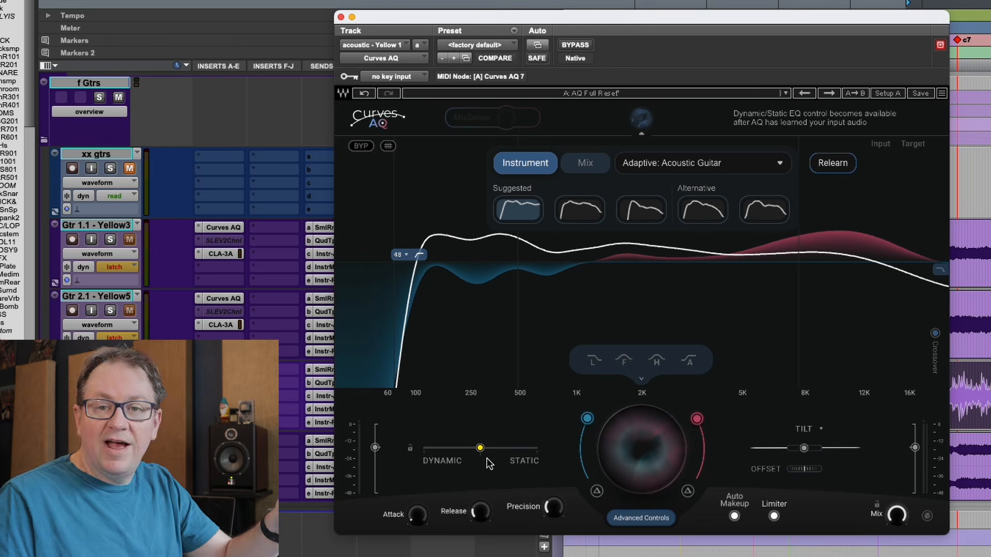
{"action": "left_click_drag", "start_coordinate": [479, 449], "coordinate": [479, 448]}
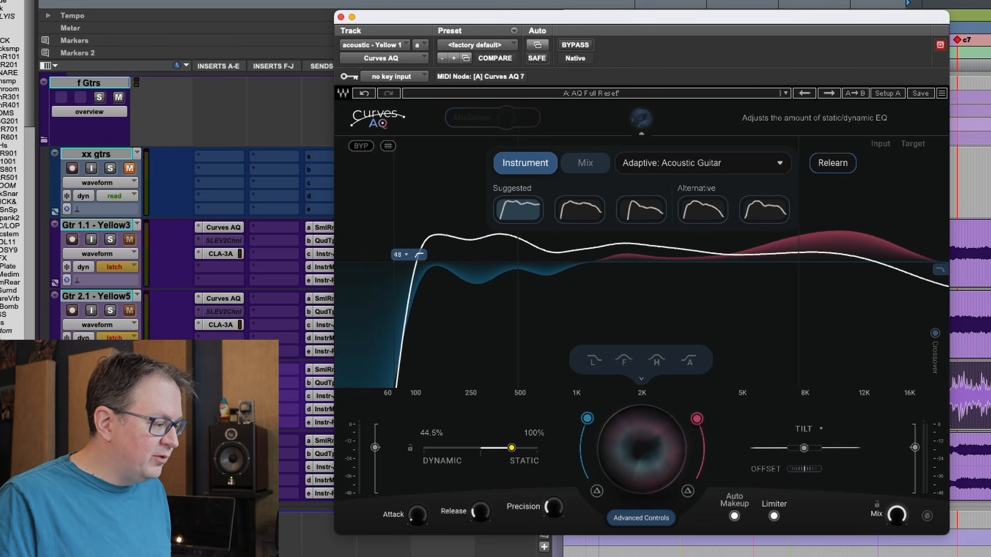
{"action": "left_click_drag", "start_coordinate": [510, 452], "coordinate": [511, 452]}
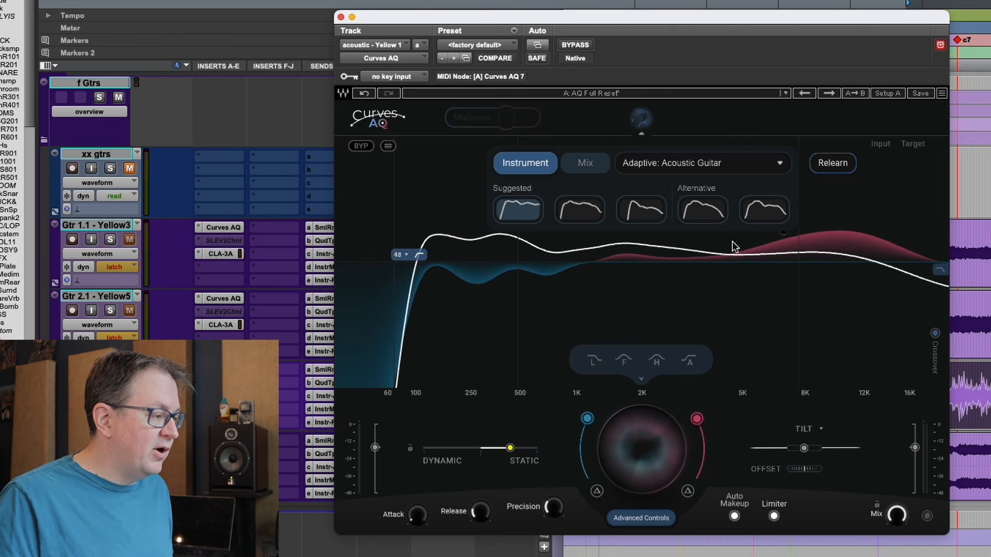
{"action": "left_click", "coordinate": [640, 125]}
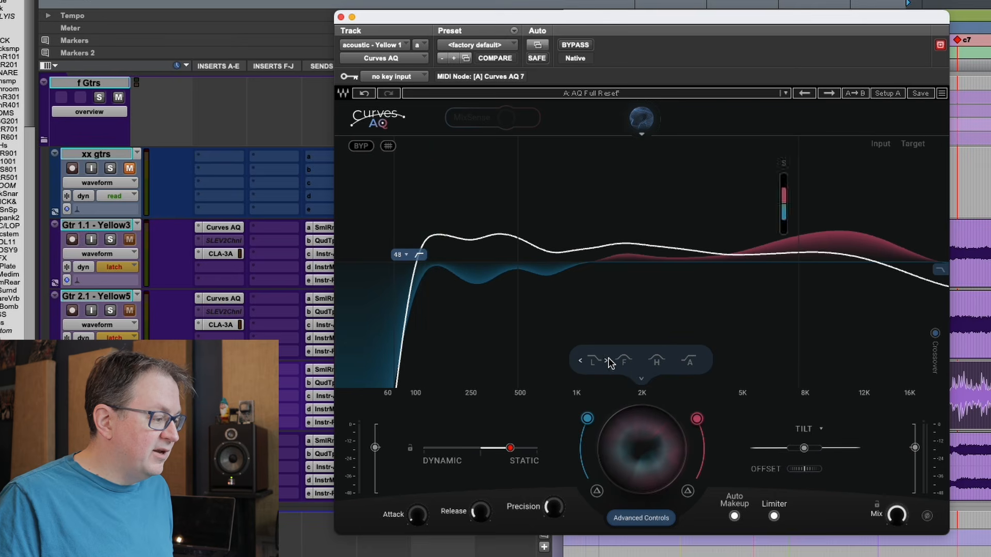
Step: Try gain changes on the F and Air bands during playback and return both bands to zero gain
{"action": "key", "text": "space"}
{"action": "left_click_drag", "start_coordinate": [624, 361], "coordinate": [624, 350]}
{"action": "double_click", "coordinate": [624, 360]}
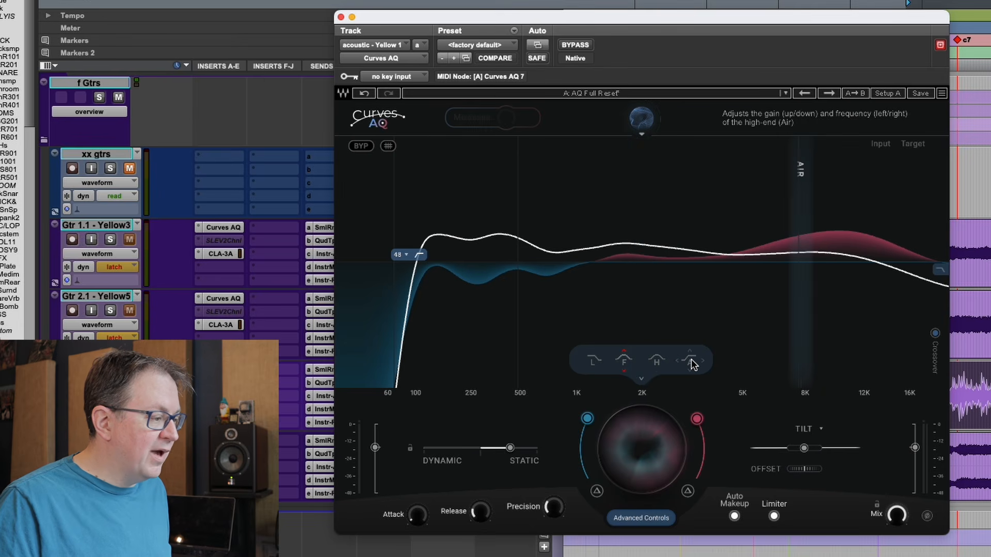
{"action": "mouse_move", "coordinate": [693, 364]}
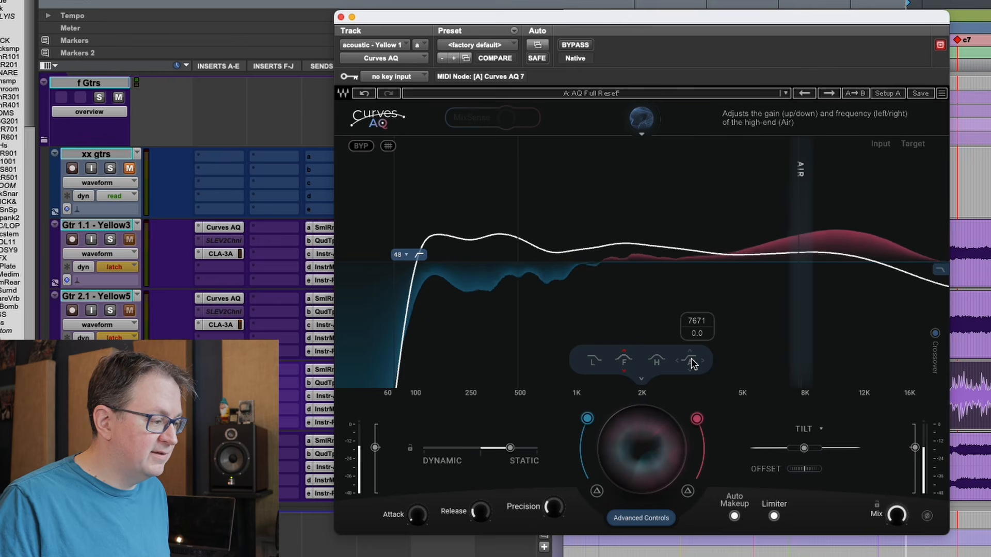
{"action": "left_click_drag", "start_coordinate": [691, 362], "coordinate": [691, 319]}
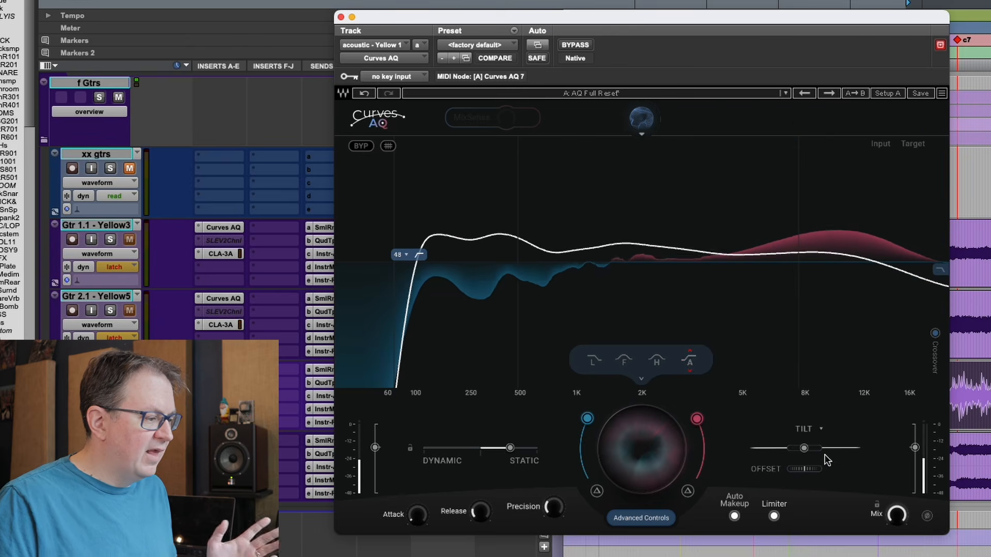
Step: Audition the Tilt at about -14 during playback and set it to 2 for a slightly brighter target curve
{"action": "mouse_move", "coordinate": [803, 449]}
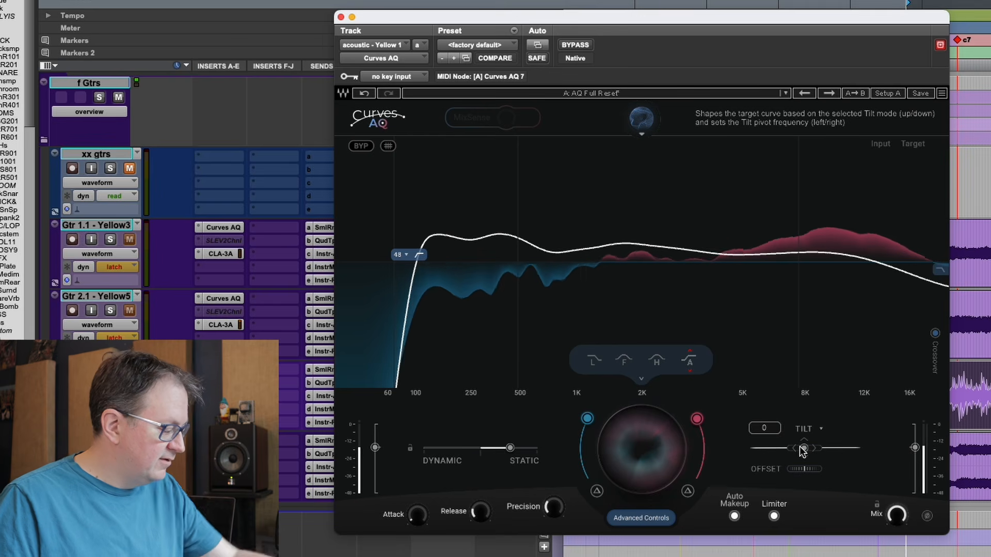
{"action": "scroll", "coordinate": [804, 450], "scroll_direction": "down", "scroll_amount": 3}
{"action": "scroll", "coordinate": [804, 450], "scroll_direction": "up", "scroll_amount": 1}
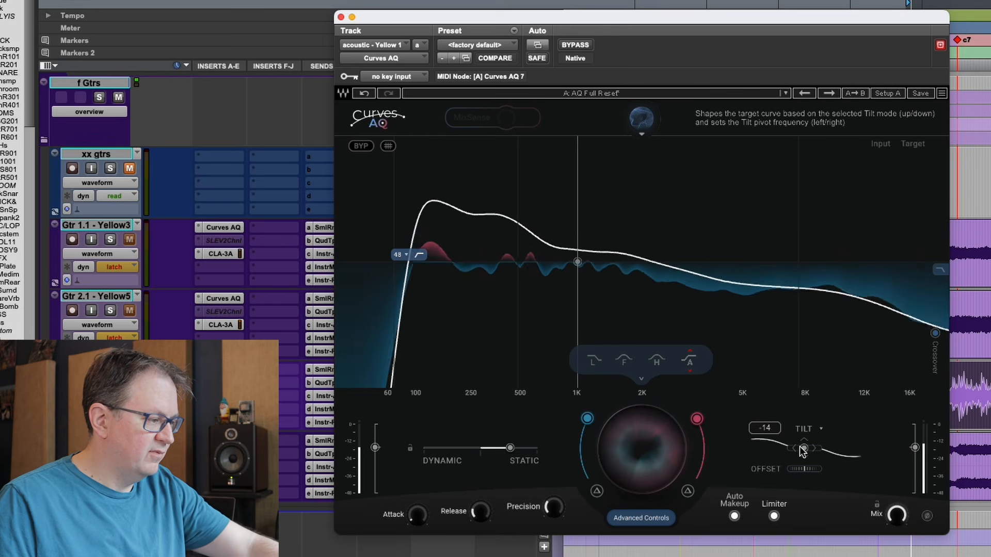
{"action": "scroll", "coordinate": [800, 452], "scroll_direction": "up", "scroll_amount": 4}
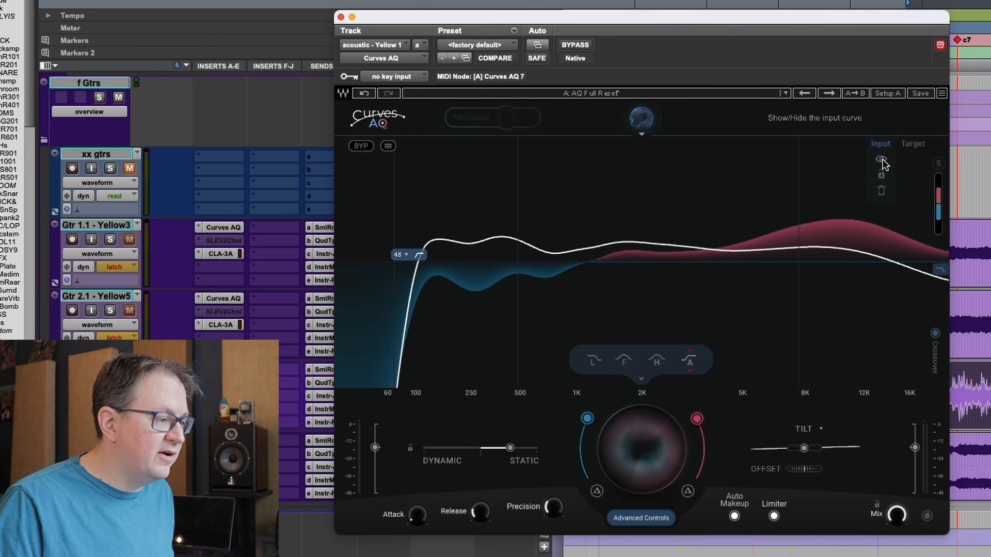
Step: Show the input curve to compare it with the target curve, and hide it again
{"action": "left_click", "coordinate": [881, 161]}
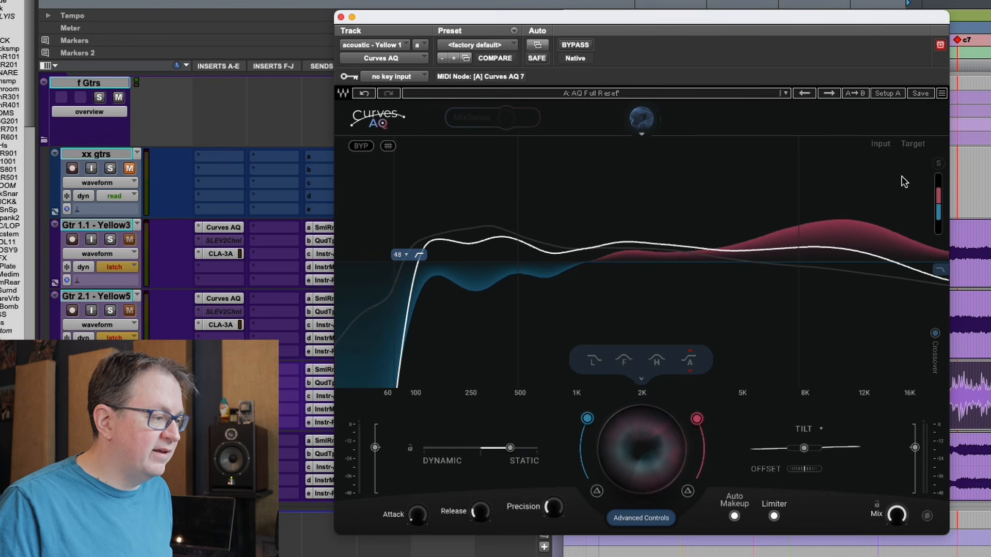
{"action": "left_click", "coordinate": [881, 155]}
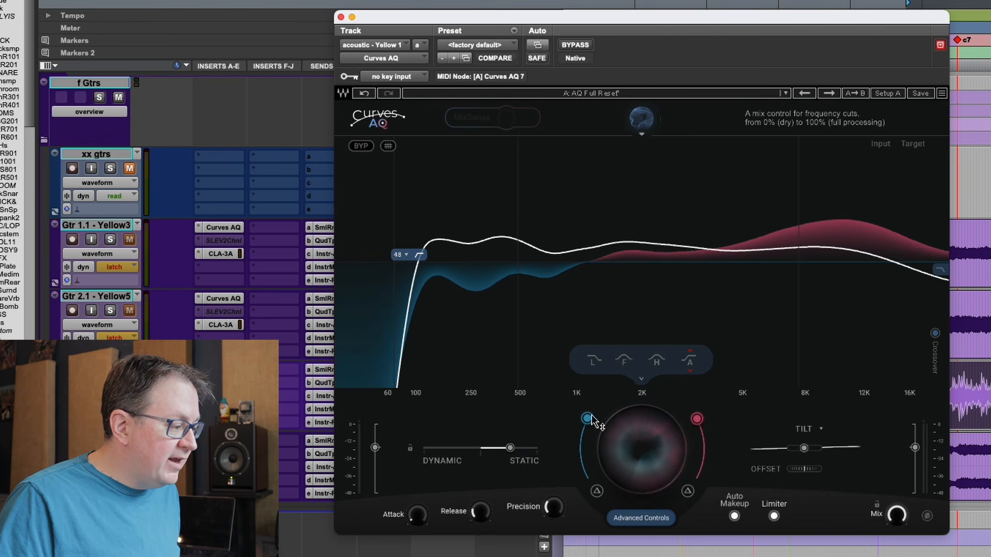
Step: Try lowering the mix amount for the frequency cuts during playback
{"action": "mouse_move", "coordinate": [590, 418]}
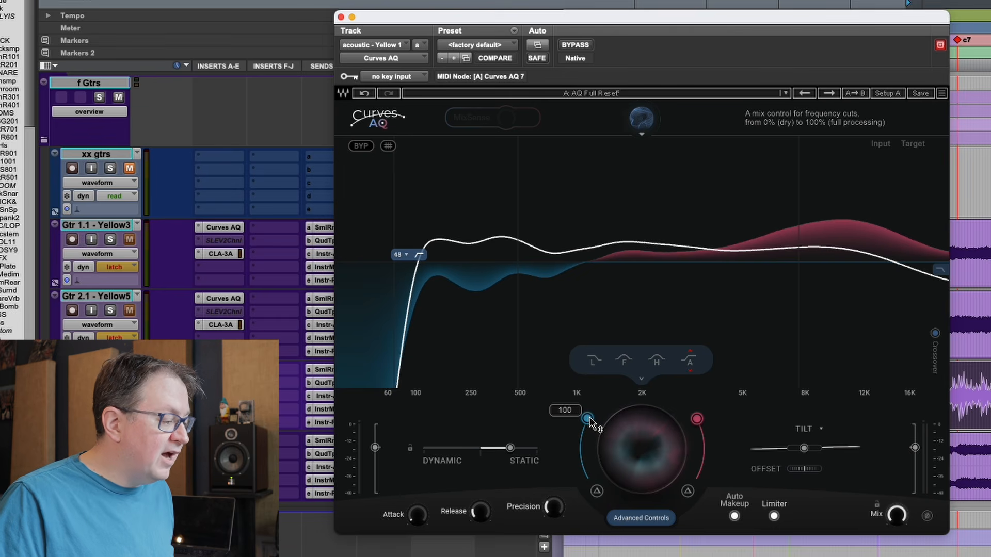
{"action": "key", "text": "space"}
{"action": "scroll", "coordinate": [588, 416], "scroll_direction": "down", "scroll_amount": 4}
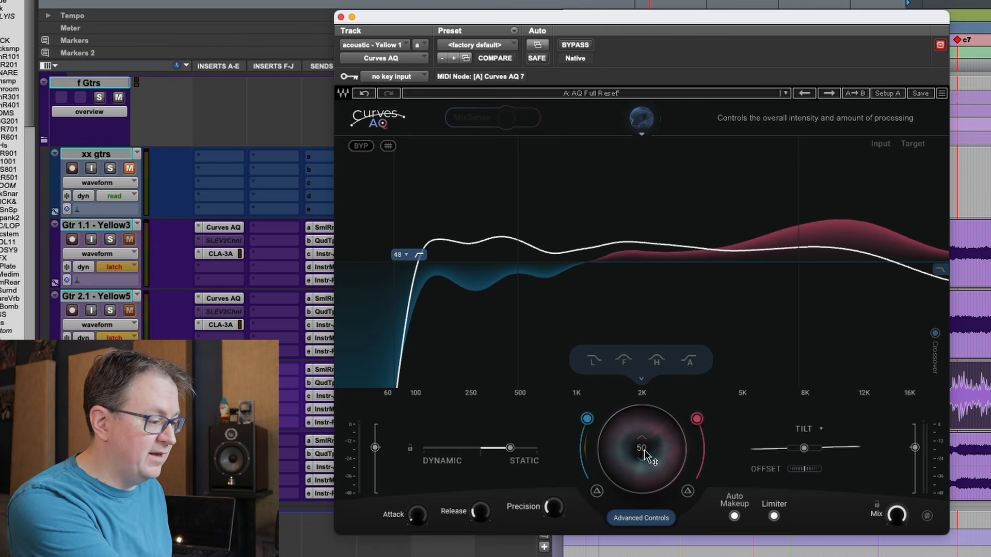
Step: Audition the overall processing intensity at about 19 and at 100 during playback, and return it to 50
{"action": "key", "text": "space"}
{"action": "scroll", "coordinate": [644, 449], "scroll_direction": "down", "scroll_amount": 10}
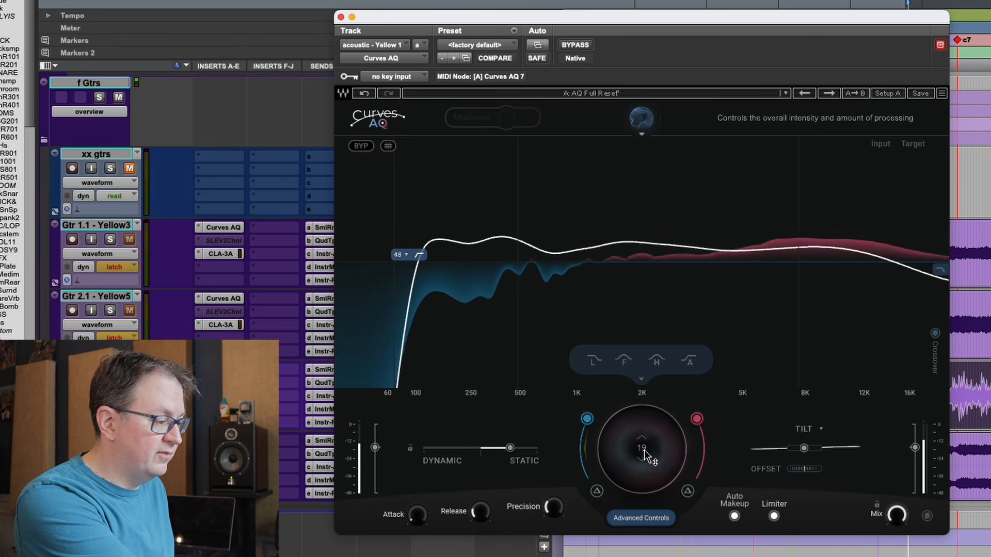
{"action": "scroll", "coordinate": [644, 450], "scroll_direction": "up", "scroll_amount": 13}
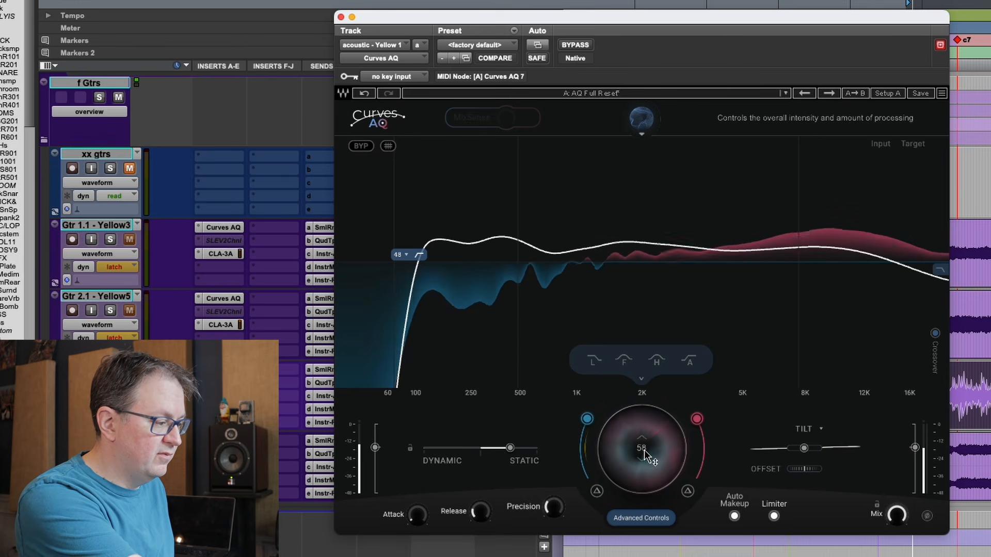
{"action": "scroll", "coordinate": [644, 450], "scroll_direction": "up", "scroll_amount": 14}
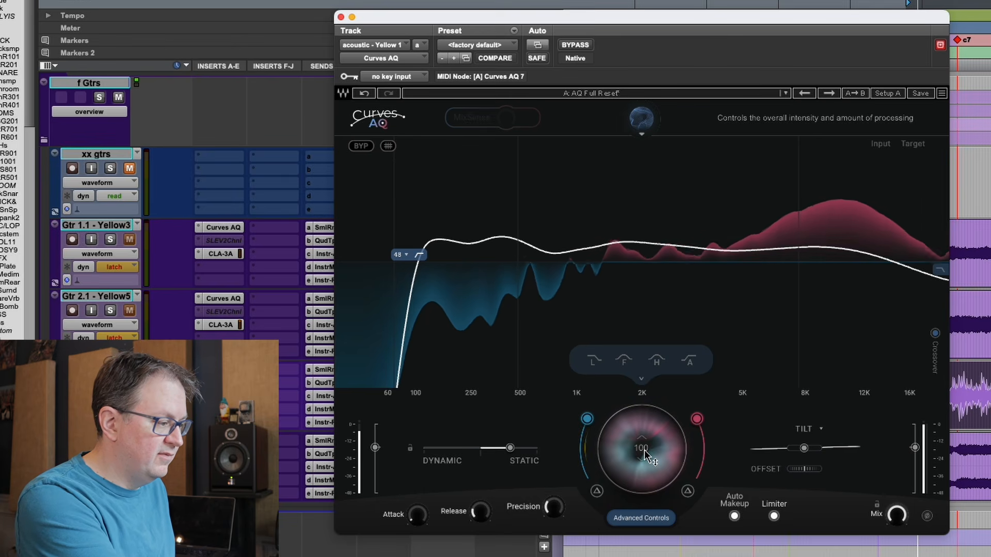
{"action": "scroll", "coordinate": [644, 450], "scroll_direction": "down", "scroll_amount": 17}
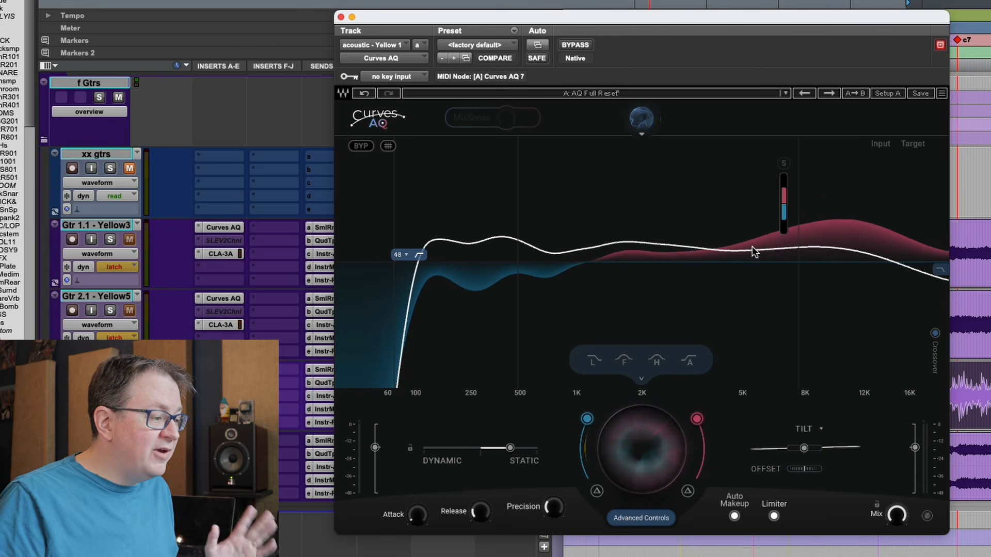
Step: Try a target-curve boost of 15.3 at 6201 Hz with a Q of 1.0, and delete that point
{"action": "left_click_drag", "start_coordinate": [736, 253], "coordinate": [768, 192]}
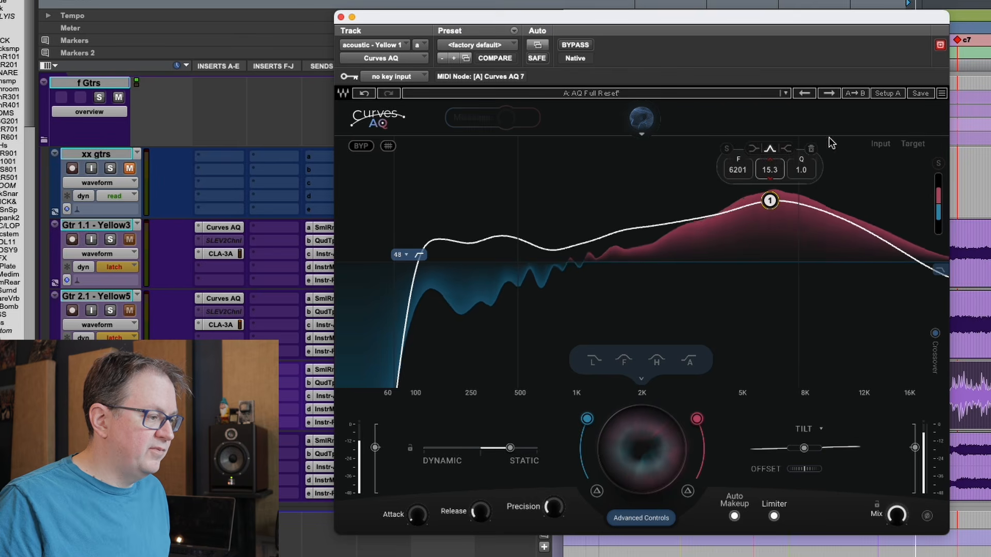
{"action": "left_click", "coordinate": [810, 149]}
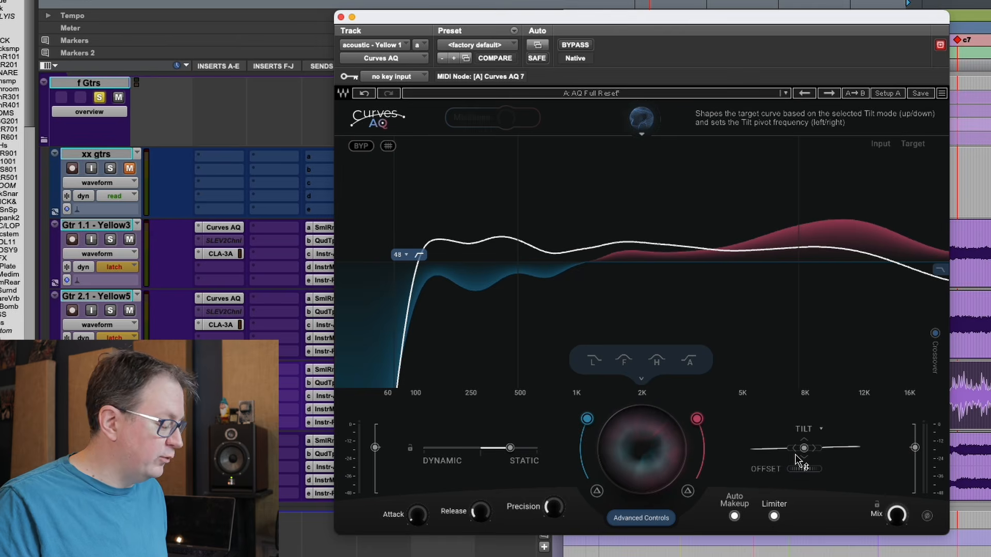
Step: Check the Tilt control and bypass Curves AQ during soloed guitar playback to compare the unprocessed acoustic guitar
{"action": "mouse_move", "coordinate": [798, 458]}
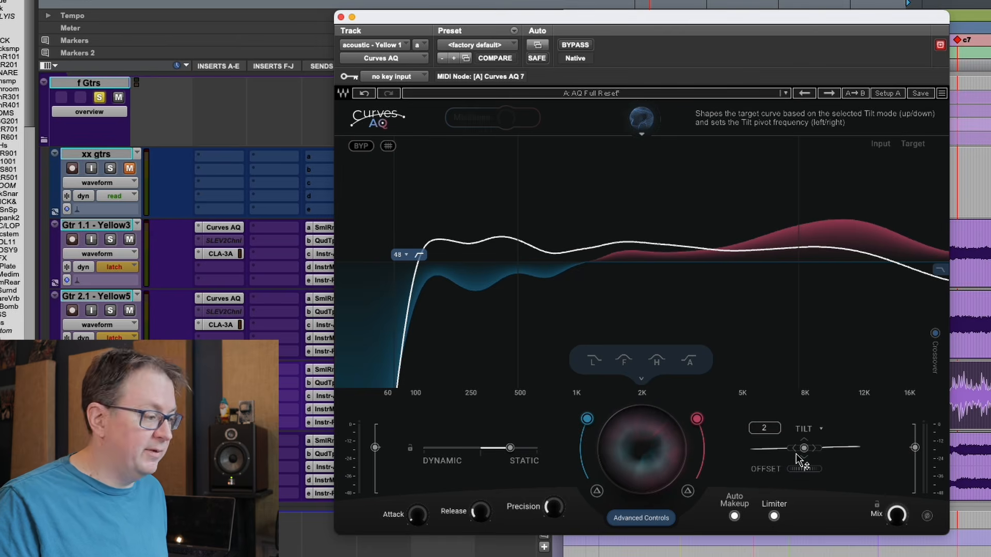
{"action": "left_click_drag", "start_coordinate": [804, 452], "coordinate": [801, 450]}
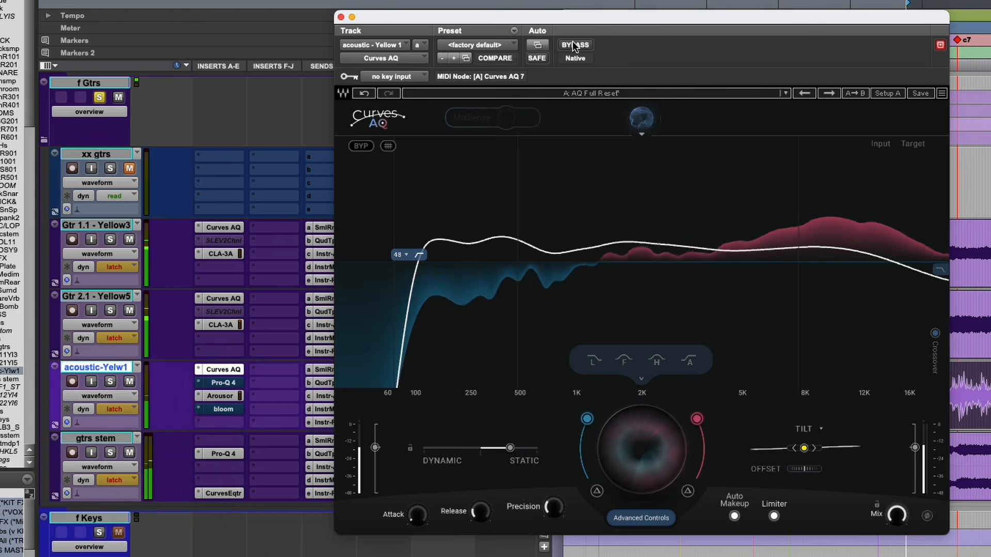
{"action": "left_click", "coordinate": [572, 43]}
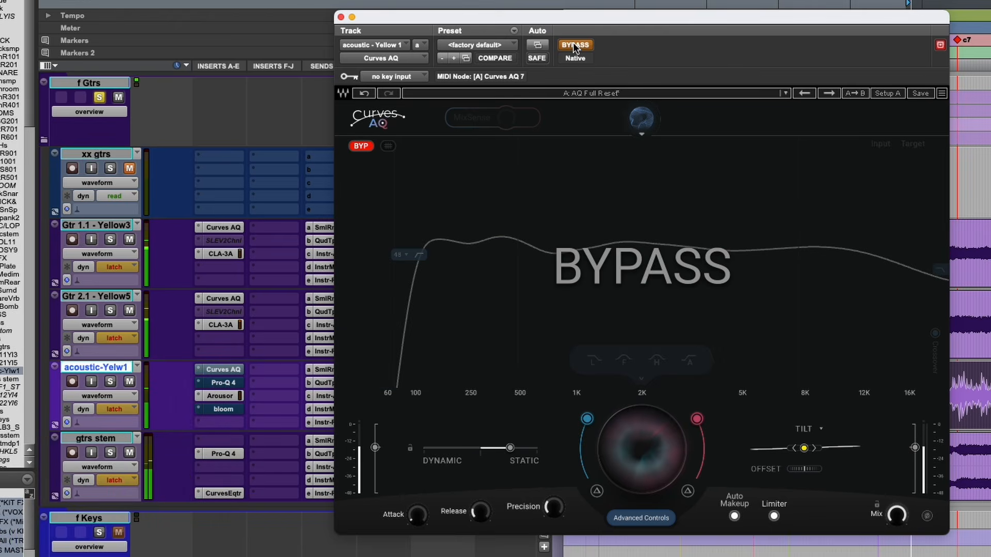
Step: Turn bypass off to bring Curves AQ back in on the acoustic guitar
{"action": "left_click", "coordinate": [573, 44]}
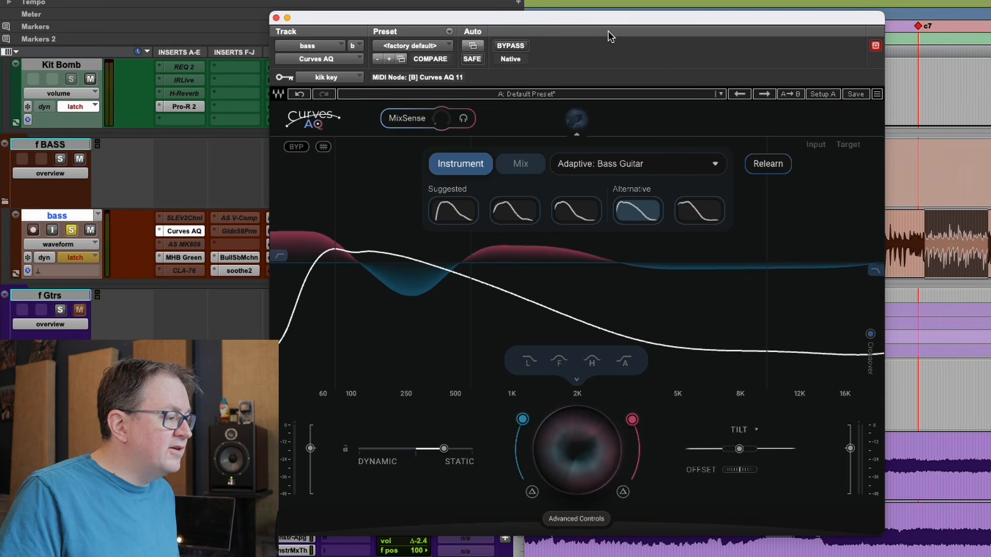
Step: Deactivate the soothe2 insert on the bass track and raise the kick-keyed MixSense amount to 55 during playback
{"action": "mouse_move", "coordinate": [612, 20]}
{"action": "left_mouse_down"}
{"action": "mouse_move", "coordinate": [729, 48]}
{"action": "mouse_move", "coordinate": [702, 35]}
{"action": "left_mouse_up"}
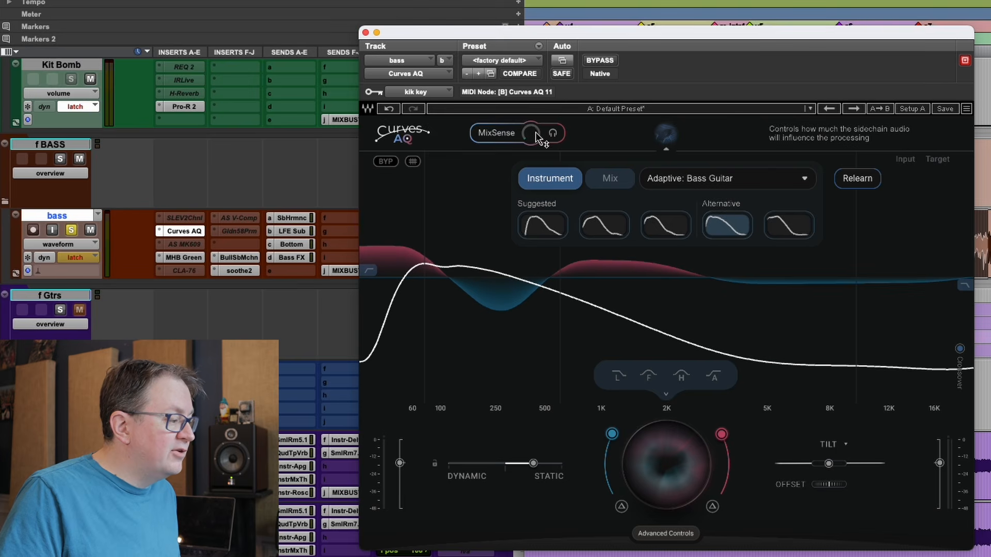
{"action": "left_click", "coordinate": [234, 272], "text": "ctrl+super"}
{"action": "mouse_move", "coordinate": [527, 135]}
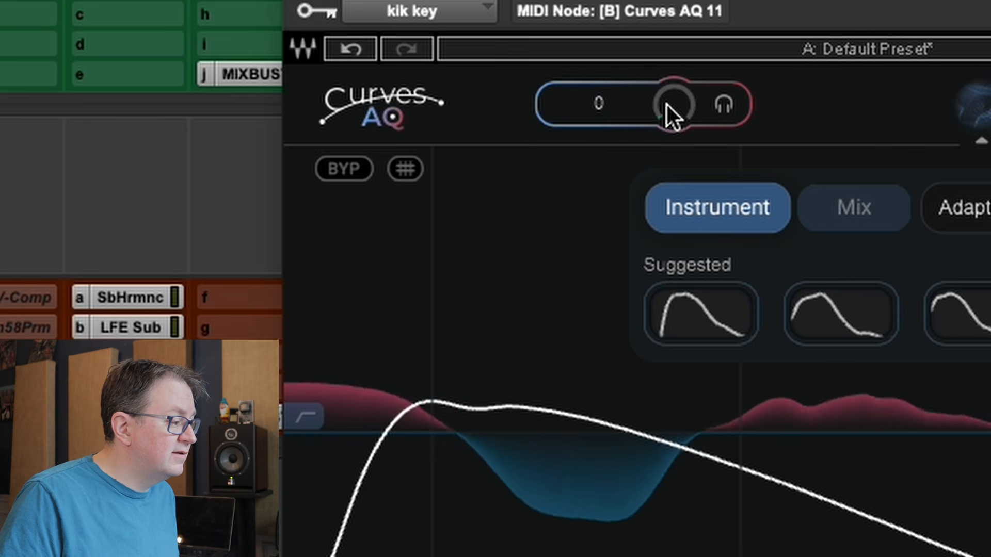
{"action": "left_click_drag", "start_coordinate": [529, 135], "coordinate": [530, 114]}
{"action": "mouse_move", "coordinate": [673, 104]}
{"action": "left_mouse_down"}
{"action": "mouse_move", "coordinate": [673, 94]}
{"action": "mouse_move", "coordinate": [666, 106]}
{"action": "left_mouse_up"}
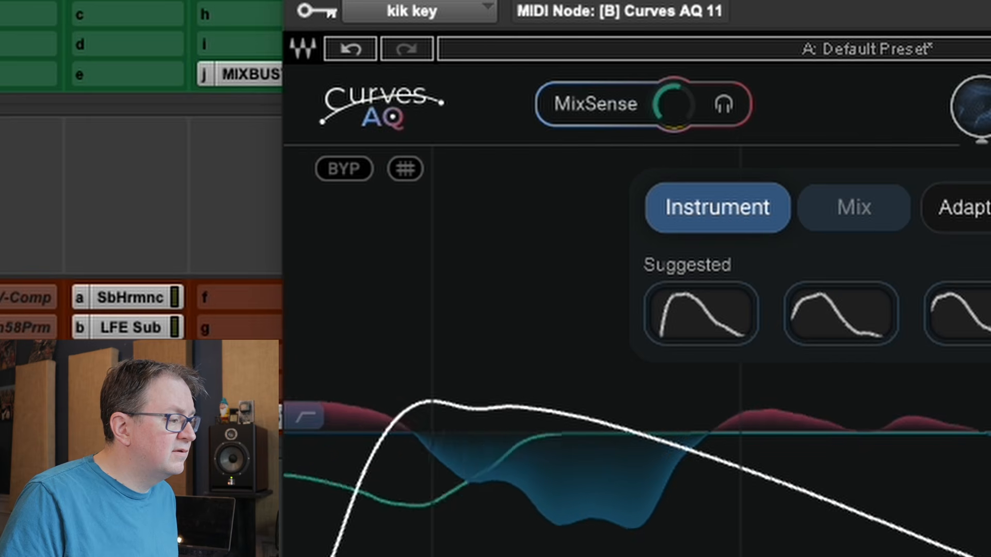
Step: Hide the target-curve selector and compare Setup A with Setup B, which has MixSense at 0, on the soloed bass
{"action": "left_click", "coordinate": [984, 108]}
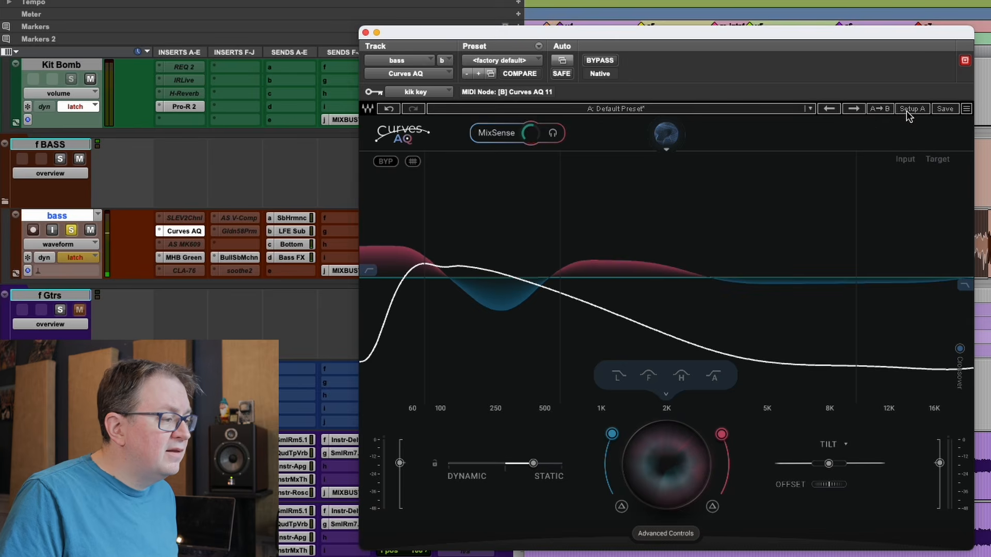
{"action": "left_click", "coordinate": [908, 109]}
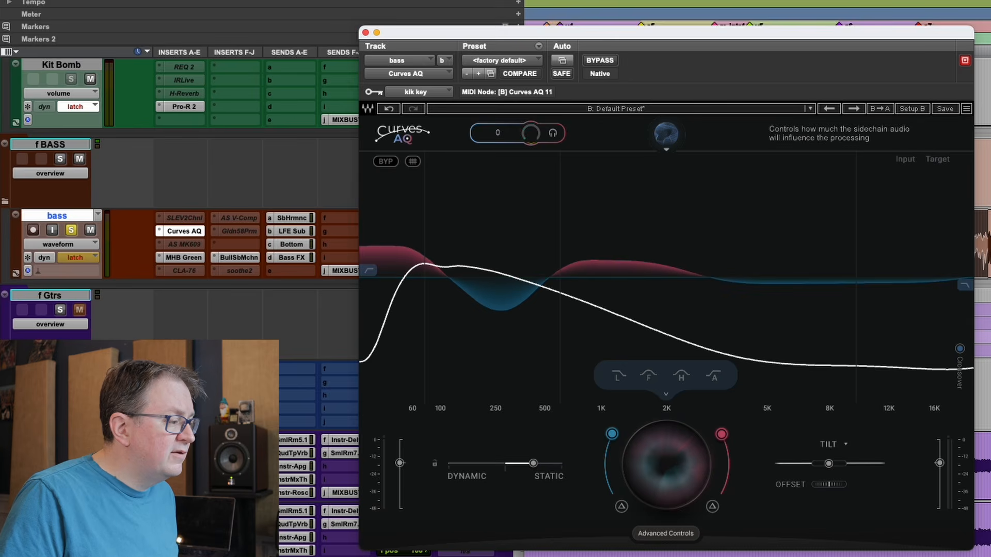
{"action": "left_click", "coordinate": [909, 110]}
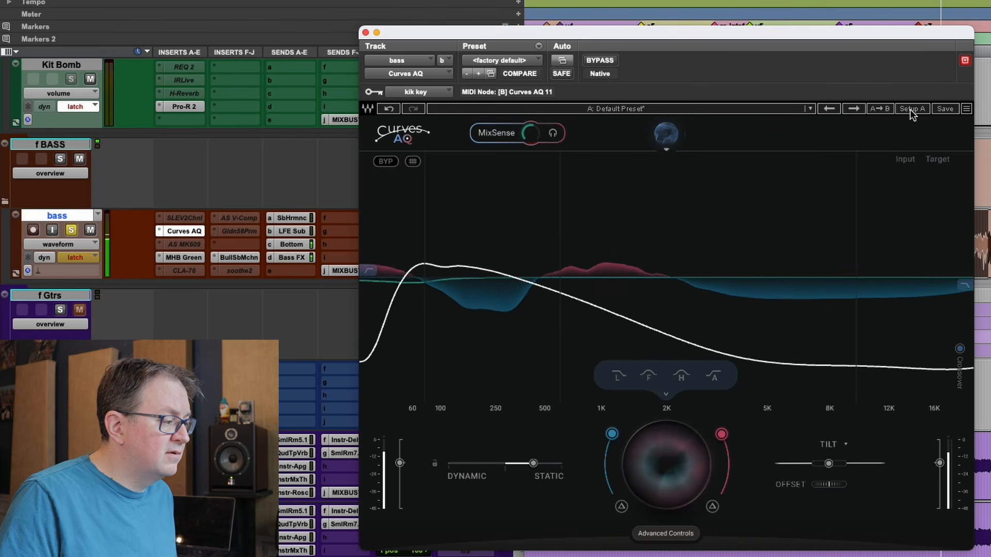
{"action": "left_click", "coordinate": [909, 109]}
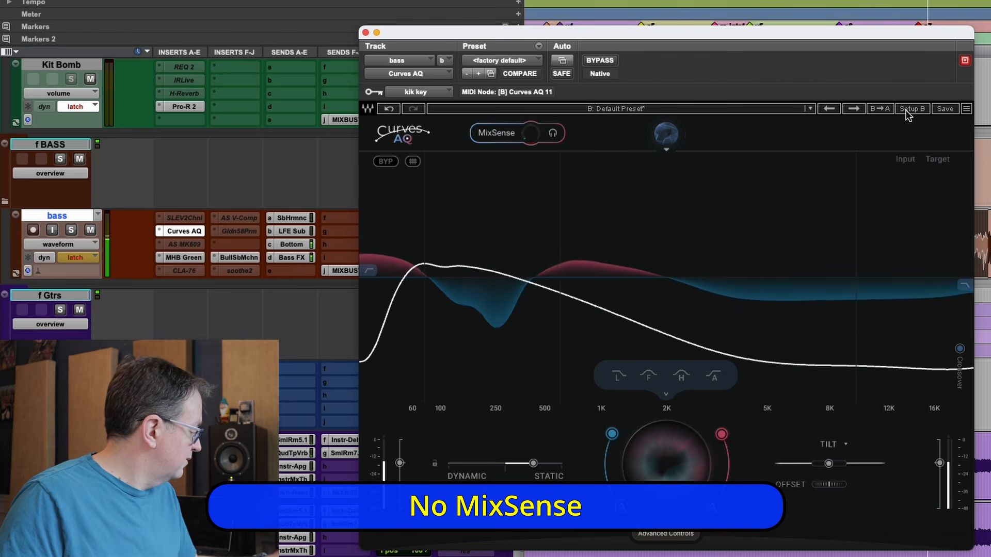
Step: Compare Setups A and B on the bass in the full mix, ending on Setup A and checking its MixSense amount
{"action": "key", "text": "p"}
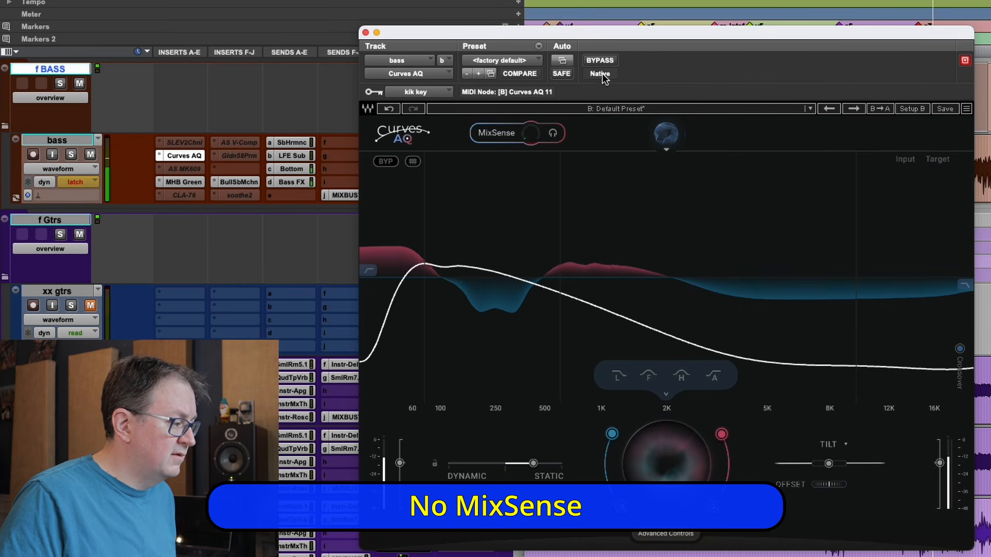
{"action": "left_click", "coordinate": [908, 110]}
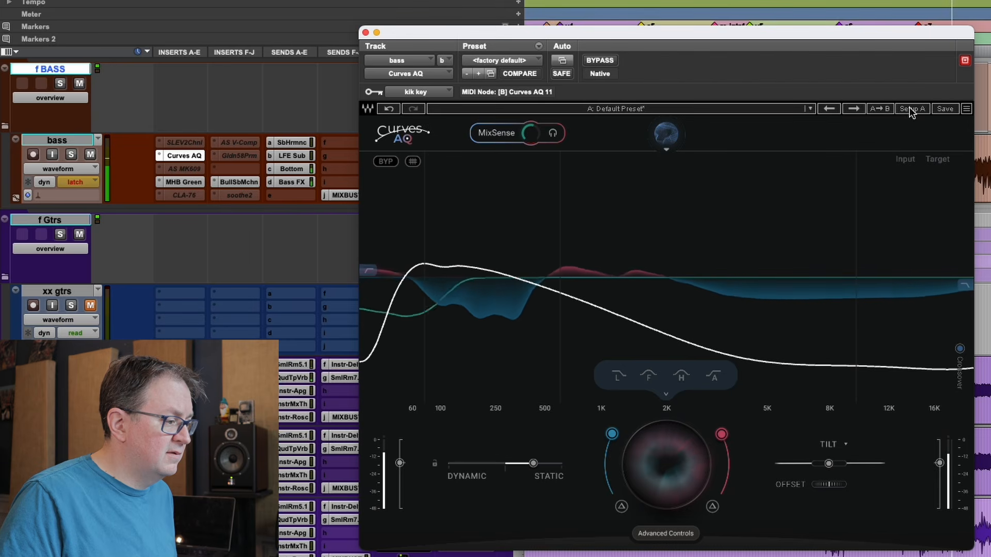
{"action": "left_click", "coordinate": [909, 108]}
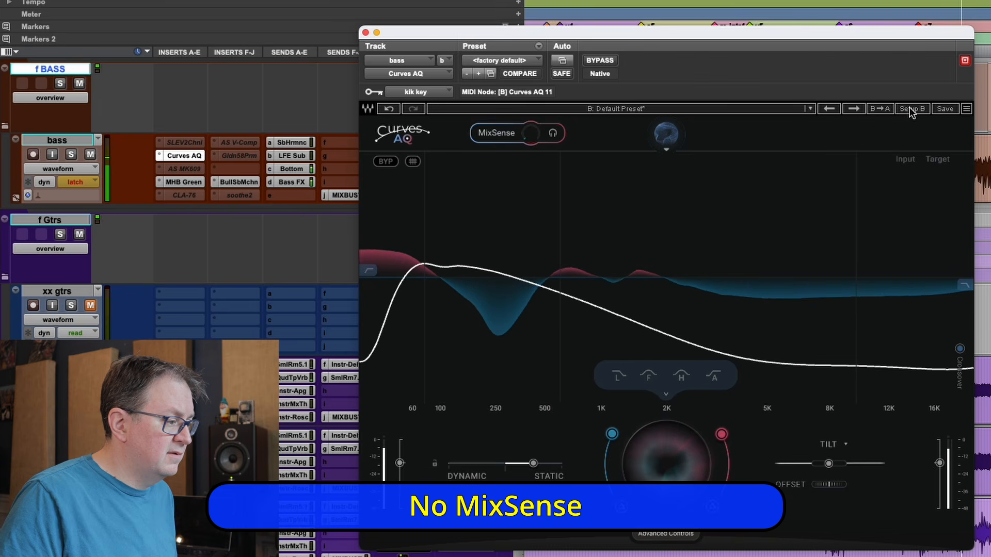
{"action": "left_click", "coordinate": [909, 108]}
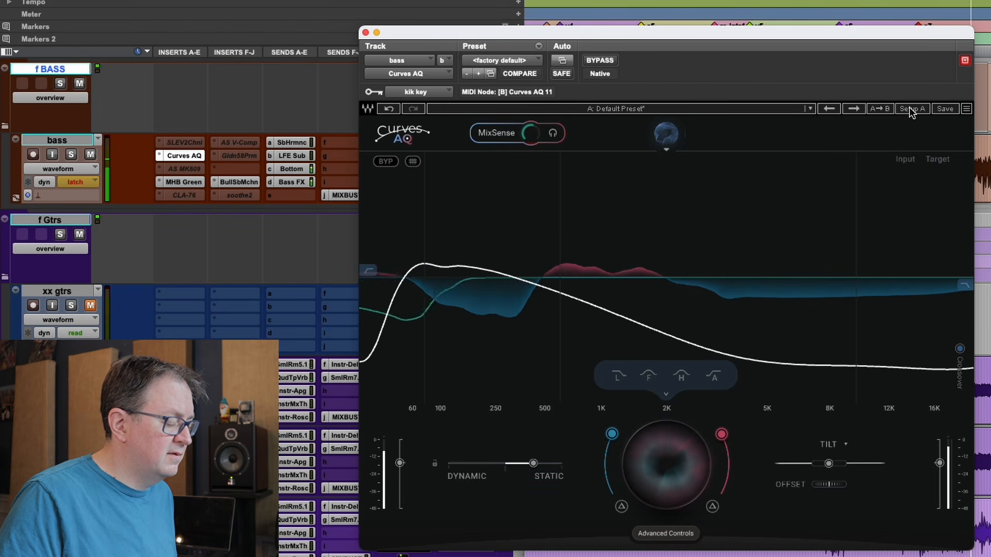
{"action": "left_click", "coordinate": [909, 108]}
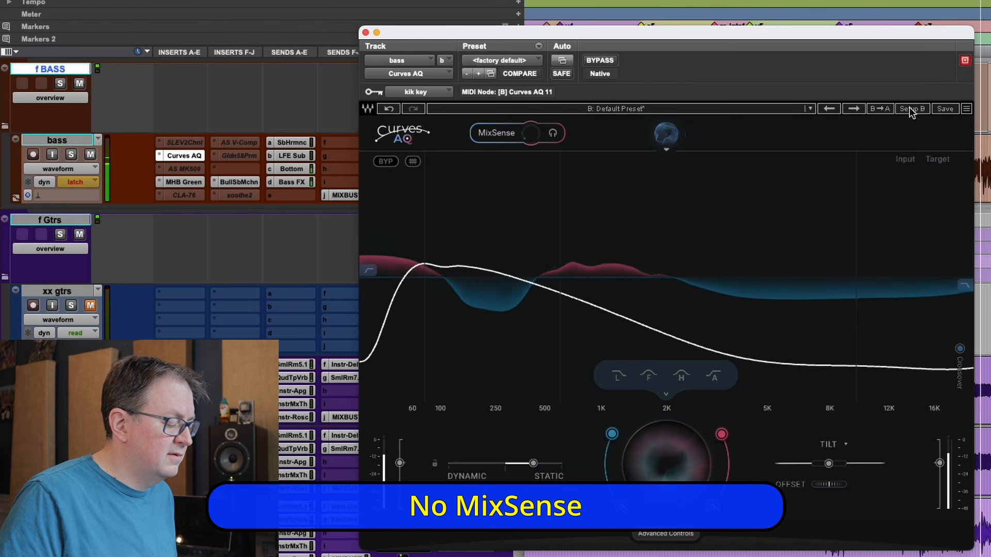
{"action": "left_click", "coordinate": [909, 108]}
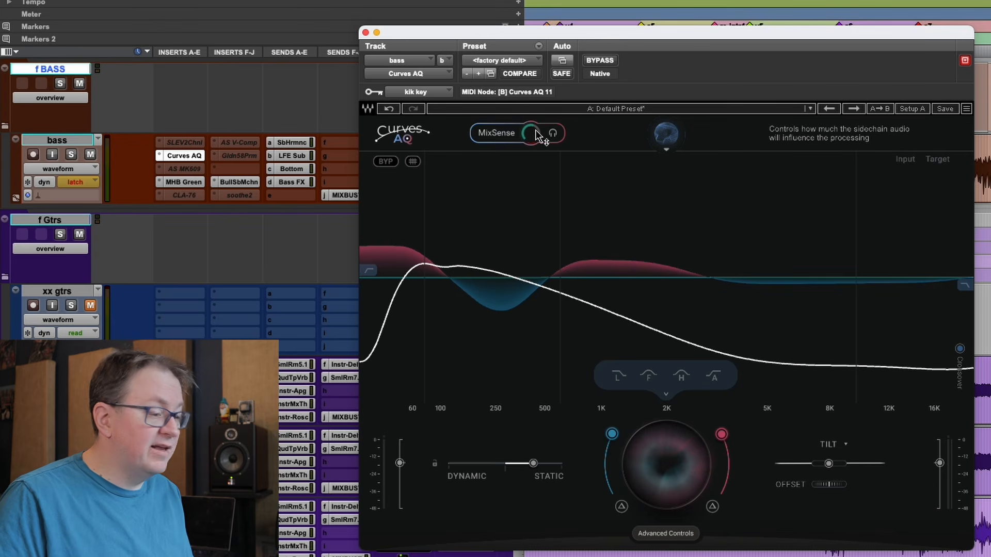
{"action": "mouse_move", "coordinate": [536, 130]}
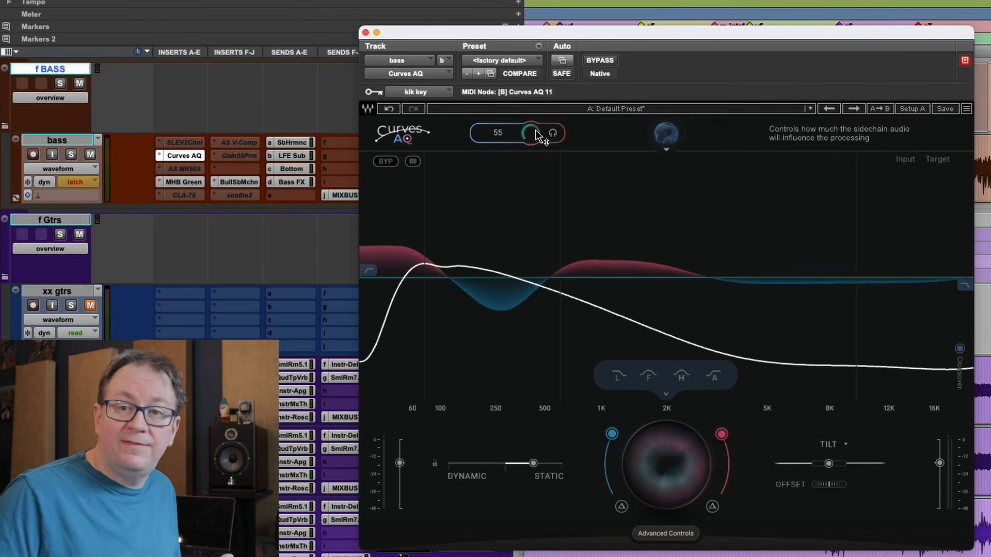
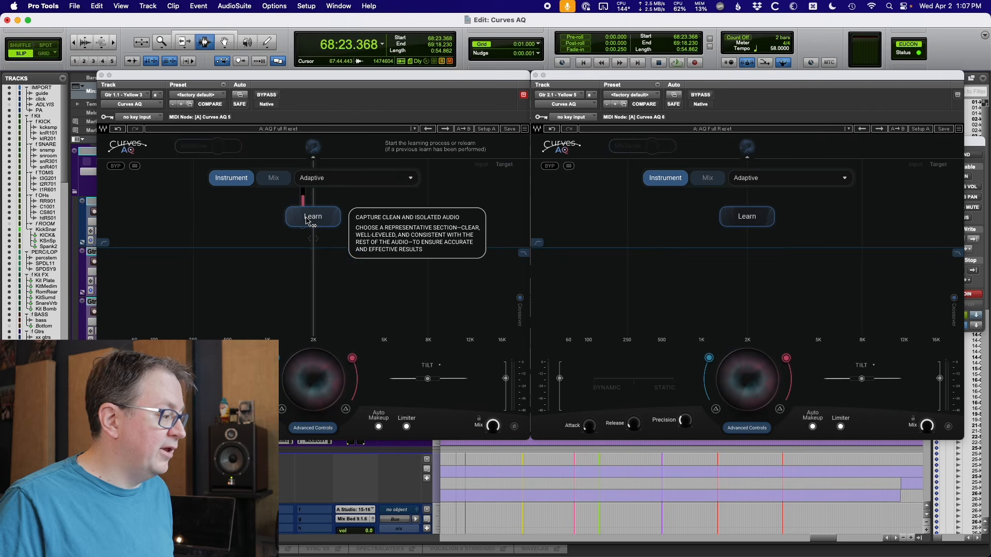
Step: Learn the audio of both electric guitar tracks, Gtr 1.1 and Gtr 2.1, at once during playback, and stop playback
{"action": "left_click", "coordinate": [313, 216]}
{"action": "left_click", "coordinate": [736, 217]}
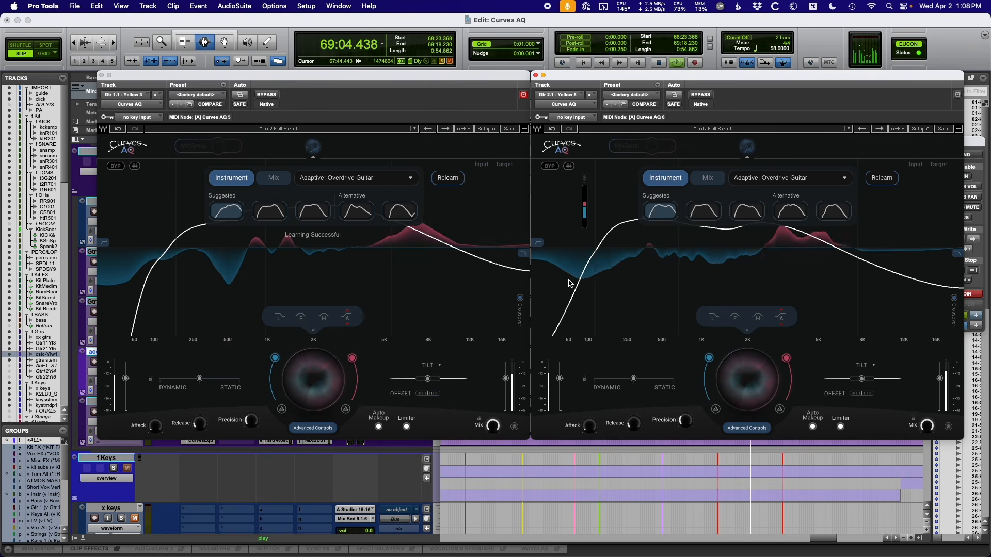
{"action": "key", "text": "space"}
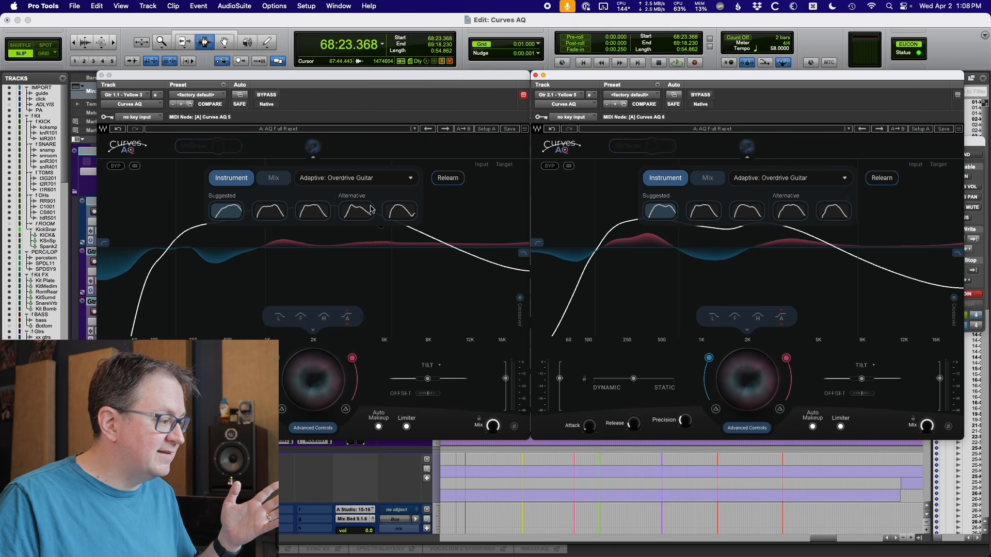
Step: Choose the third suggested target curve for Gtr 1.1, and try the second suggested curve before the first for Gtr 2.1
{"action": "left_click", "coordinate": [304, 218]}
{"action": "left_click", "coordinate": [707, 217]}
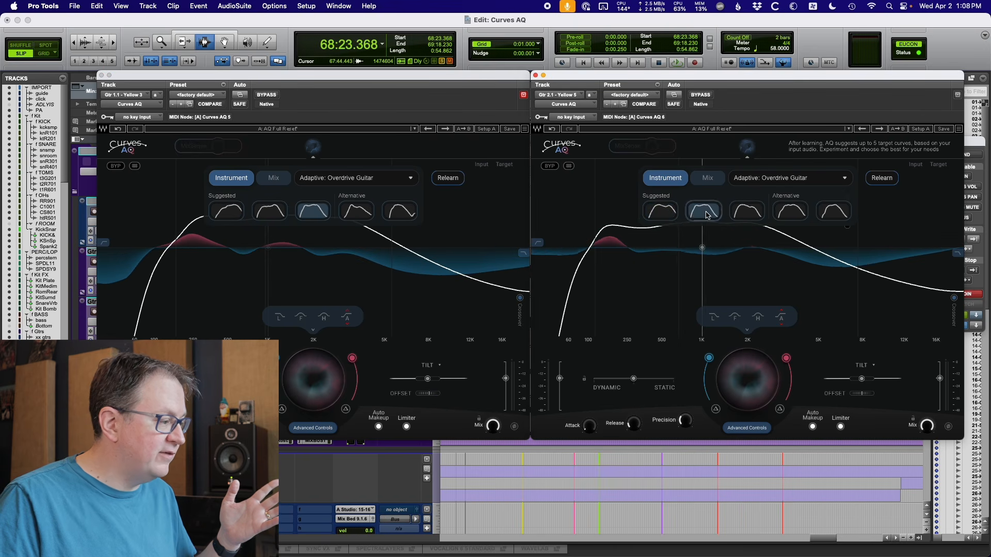
{"action": "left_click", "coordinate": [661, 210]}
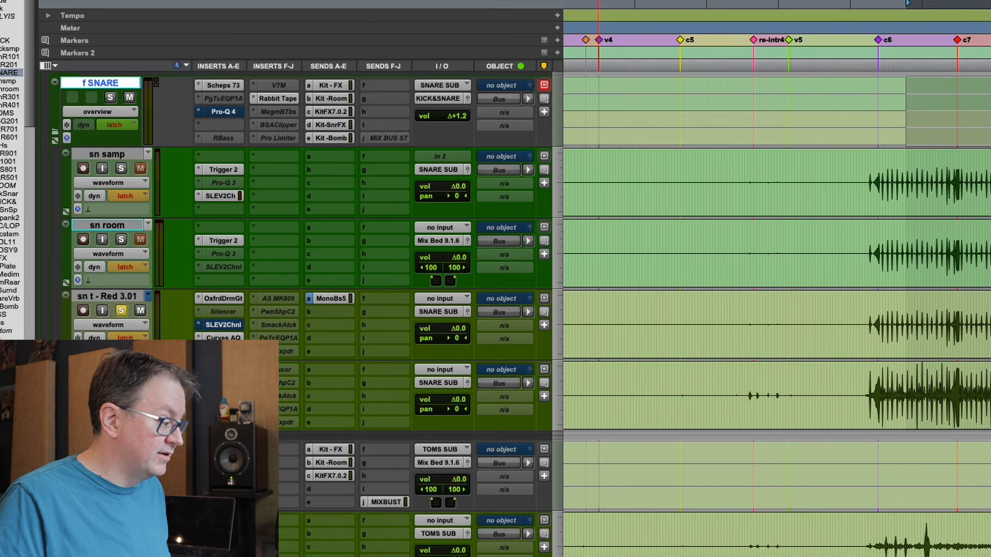
Step: Open Curves AQ on the snare top track and bypass it during playback to hear the unprocessed snare
{"action": "left_click", "coordinate": [223, 337]}
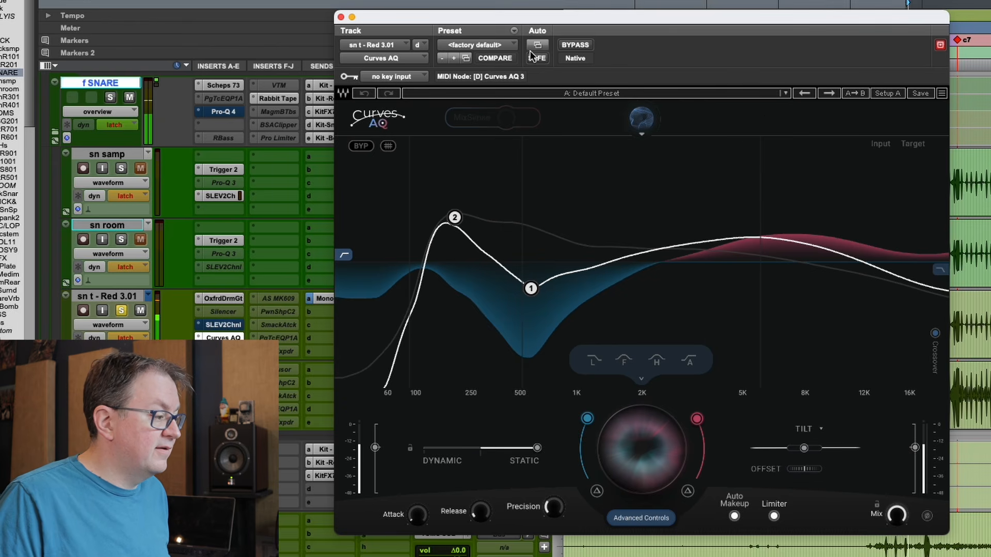
{"action": "left_click", "coordinate": [574, 45]}
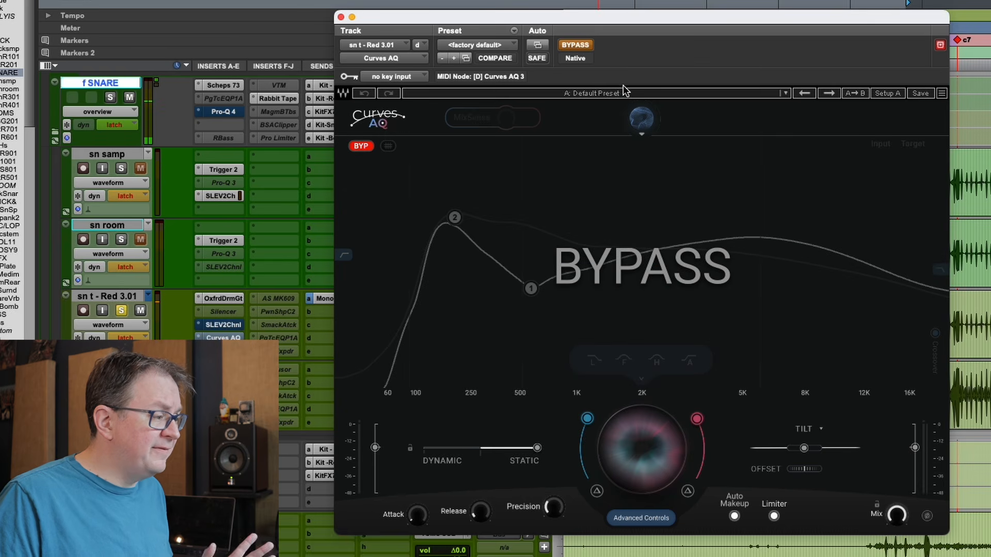
Step: Load the AQ Full Reset preset and learn the snare top audio with bypass off
{"action": "left_click", "coordinate": [629, 94]}
{"action": "left_click", "coordinate": [668, 274]}
{"action": "left_click", "coordinate": [575, 45]}
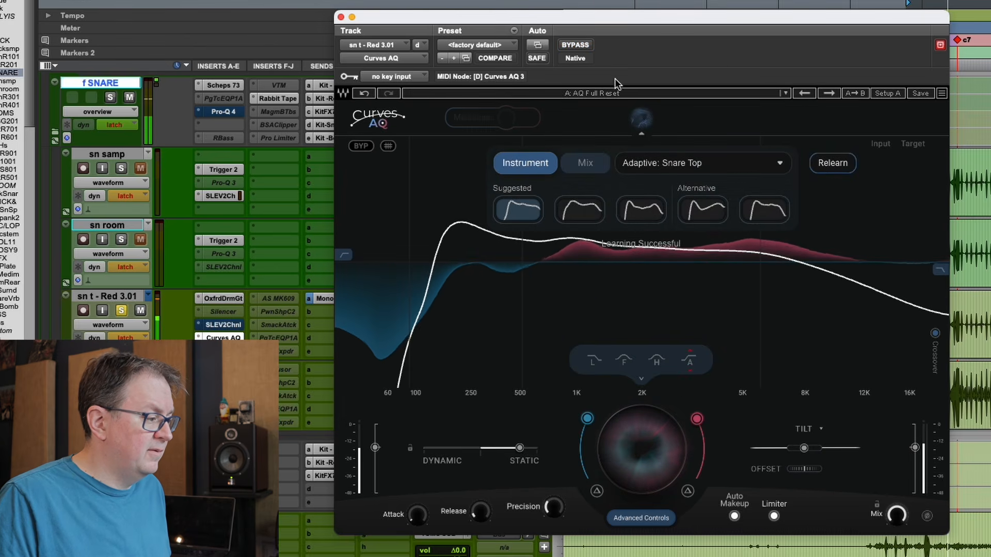
Step: Compare the learned snare top processing with bypass, and set the playback position near marker c7 on the snare top track
{"action": "left_click", "coordinate": [578, 44]}
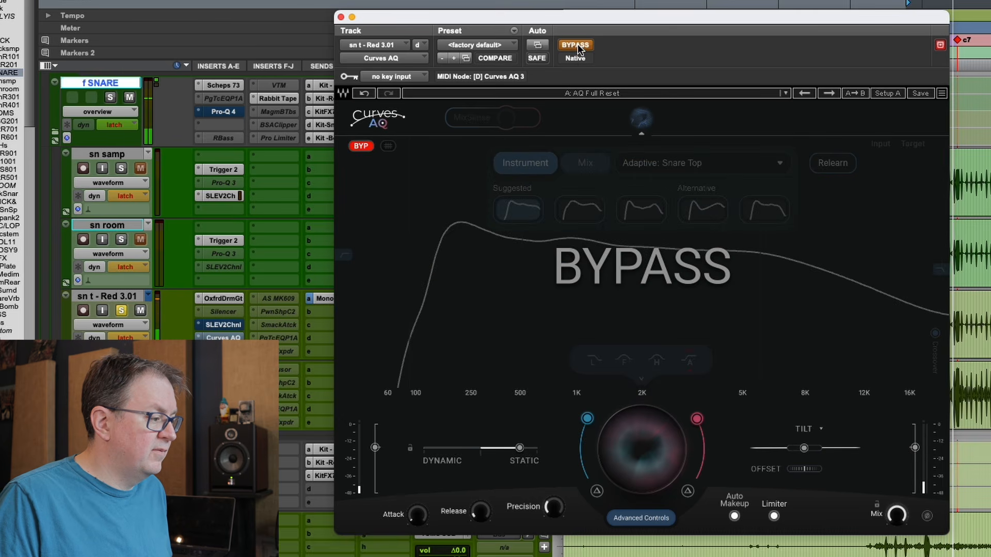
{"action": "left_click", "coordinate": [578, 45]}
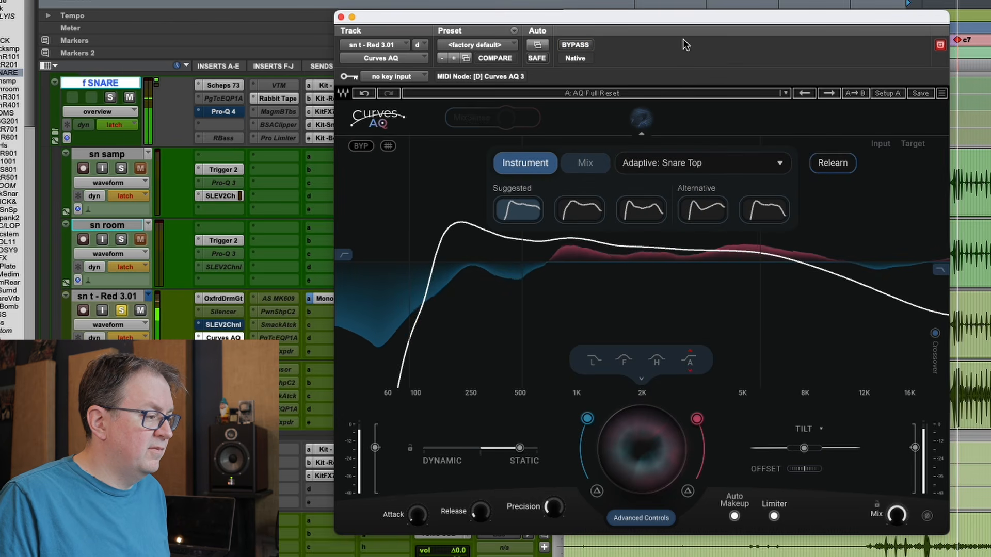
{"action": "left_click_drag", "start_coordinate": [682, 18], "coordinate": [657, 32]}
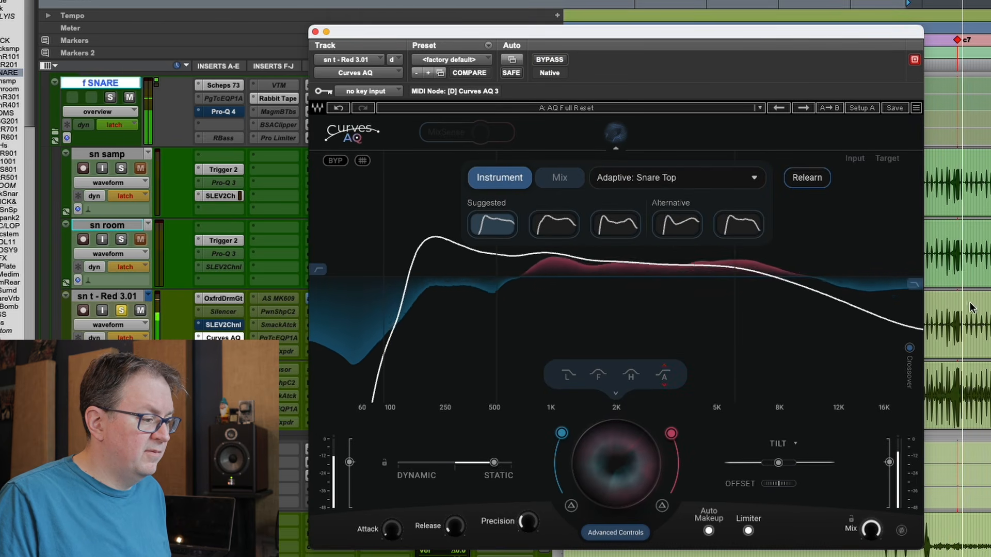
{"action": "left_click", "coordinate": [964, 325]}
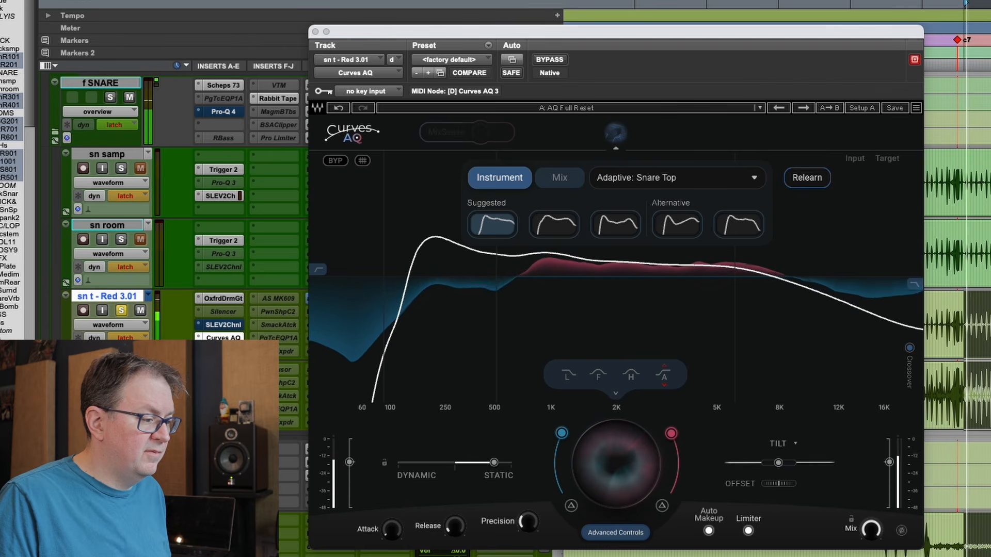
Step: Audition the second and third suggested curves and both alternatives on the snare top, and settle on the first alternative curve
{"action": "left_click", "coordinate": [555, 222]}
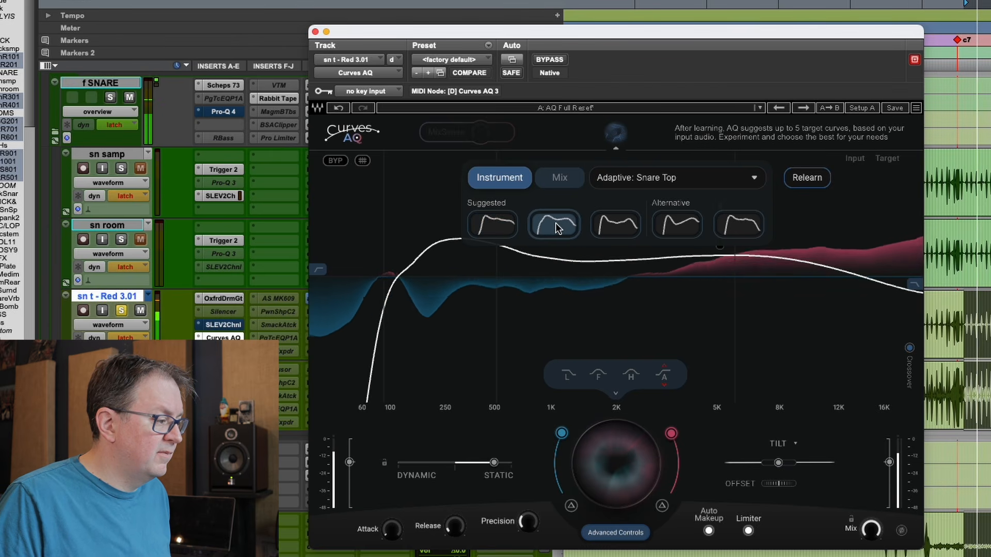
{"action": "left_click", "coordinate": [615, 226]}
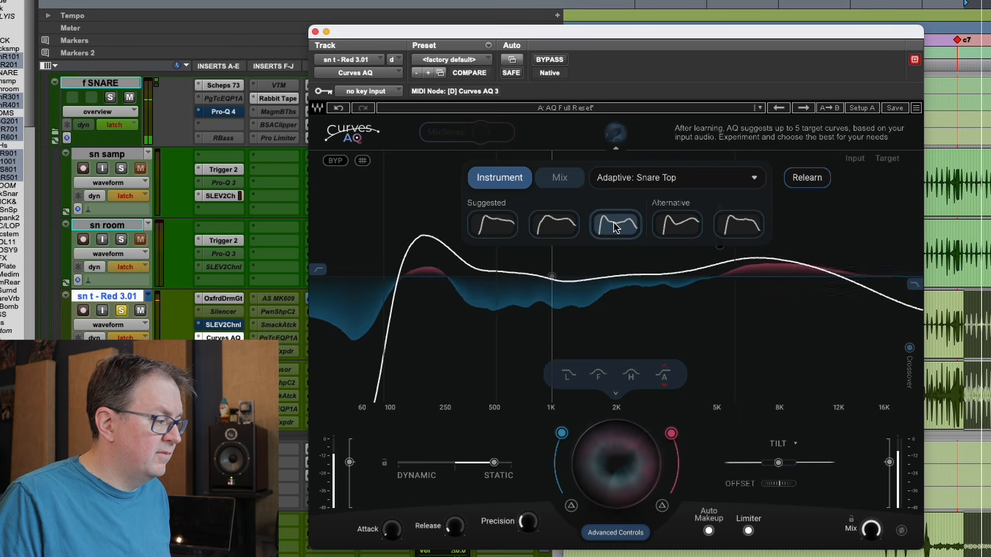
{"action": "left_click", "coordinate": [678, 227]}
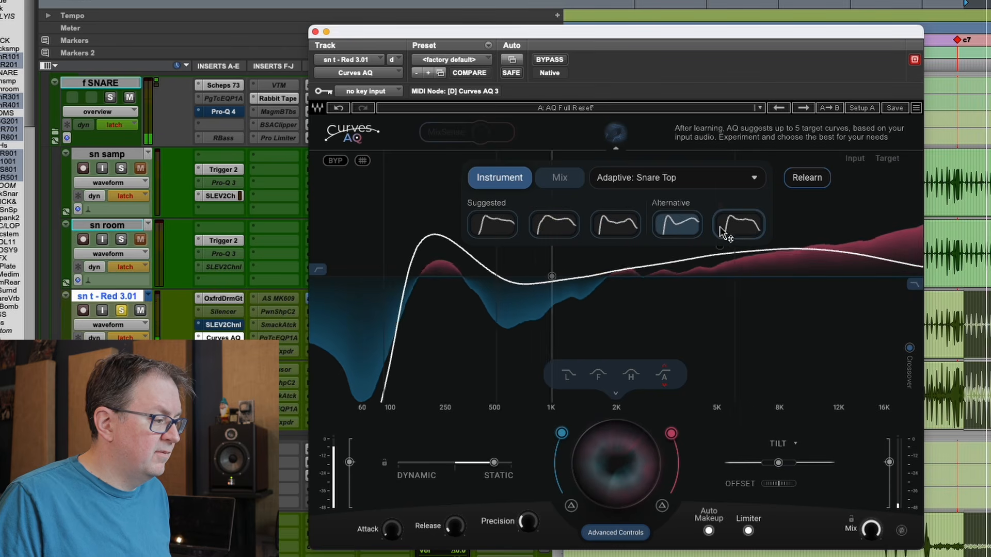
{"action": "left_click", "coordinate": [739, 231]}
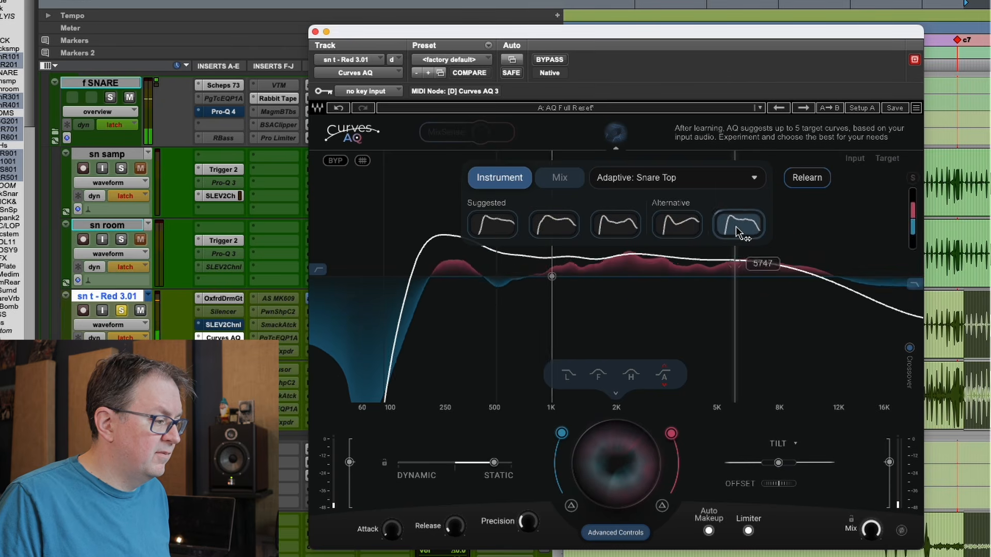
{"action": "left_click", "coordinate": [685, 223]}
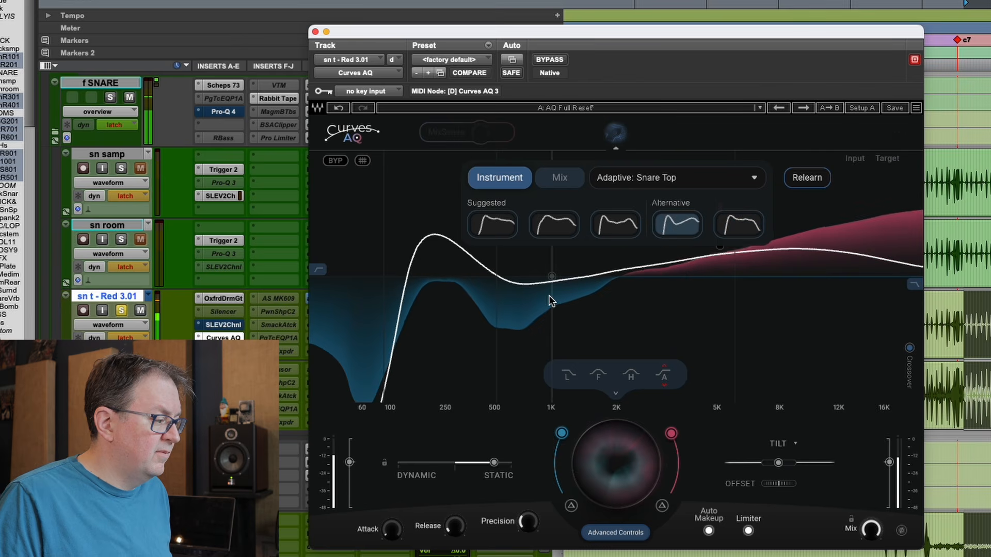
{"action": "left_click_drag", "start_coordinate": [548, 321], "coordinate": [509, 363]}
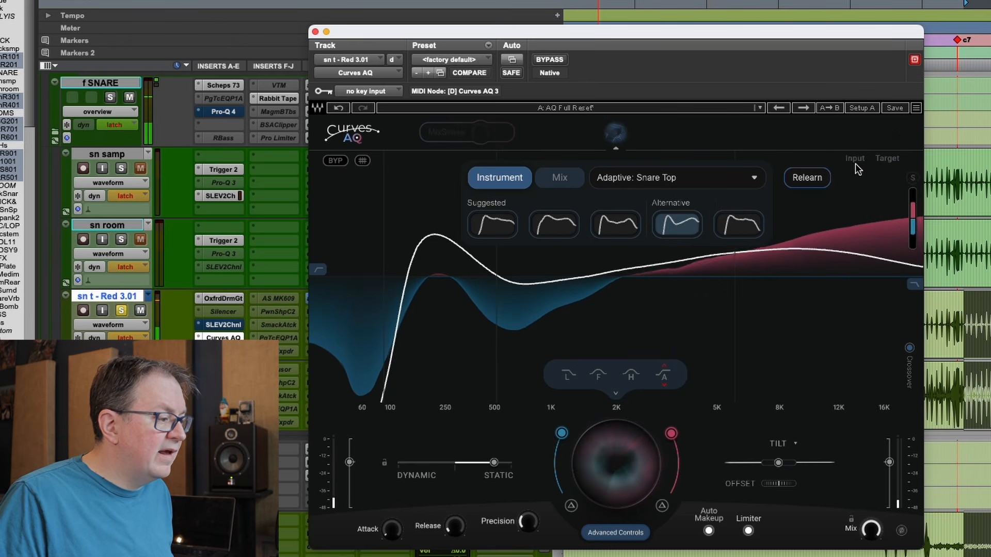
Step: Hide the target-curve selector and display the input curve for the snare top
{"action": "left_click", "coordinate": [614, 140]}
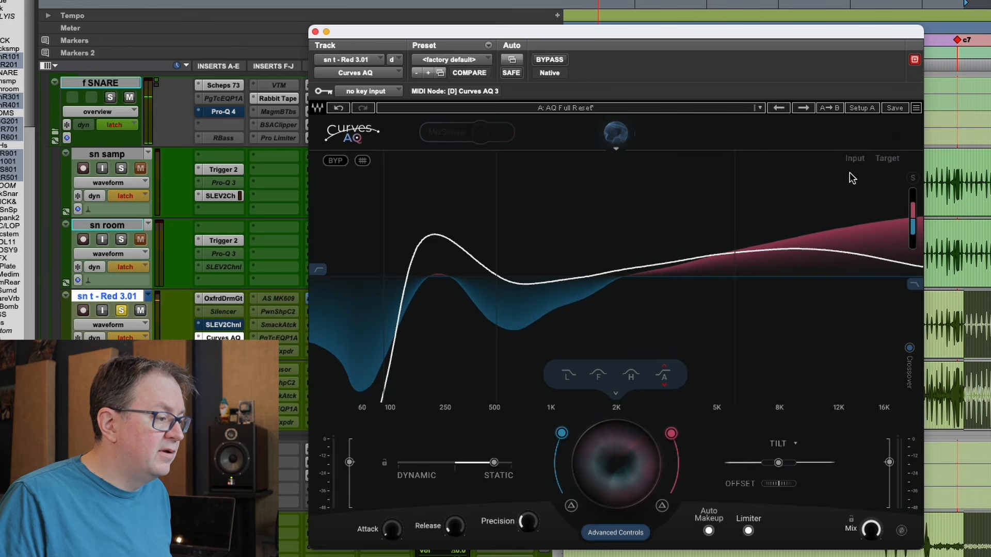
{"action": "left_click", "coordinate": [852, 159]}
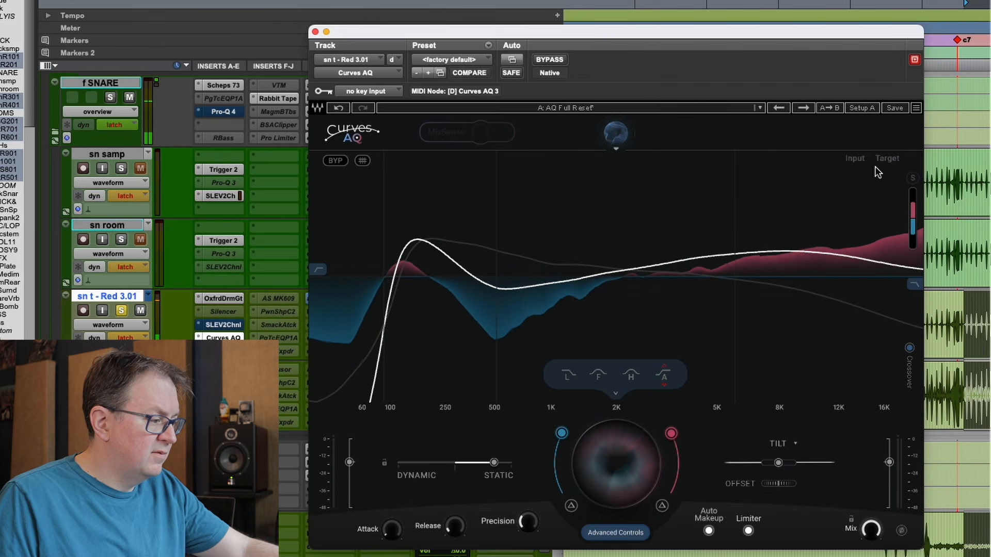
Step: Hide the input curve on the snare top graph and close the input options
{"action": "left_click", "coordinate": [862, 157]}
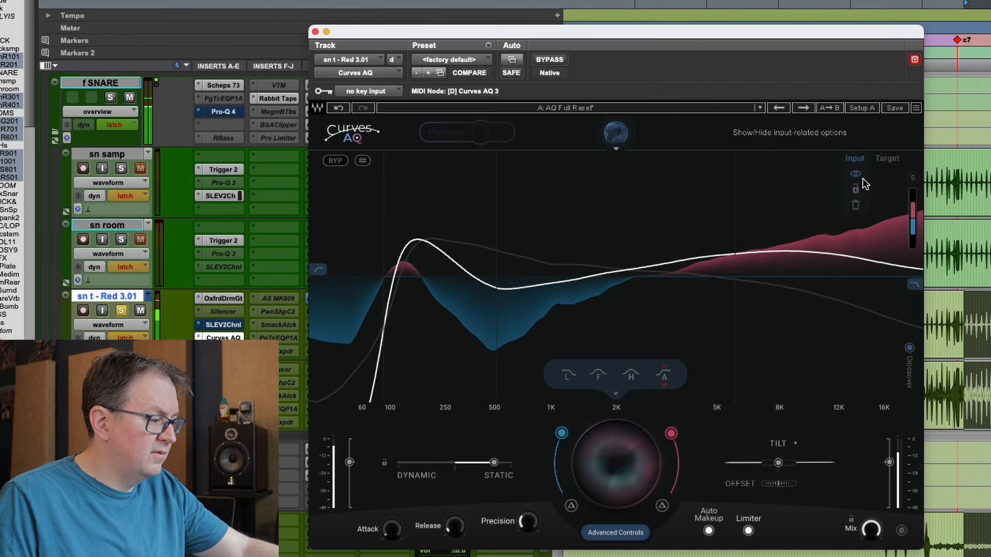
{"action": "left_click", "coordinate": [855, 174]}
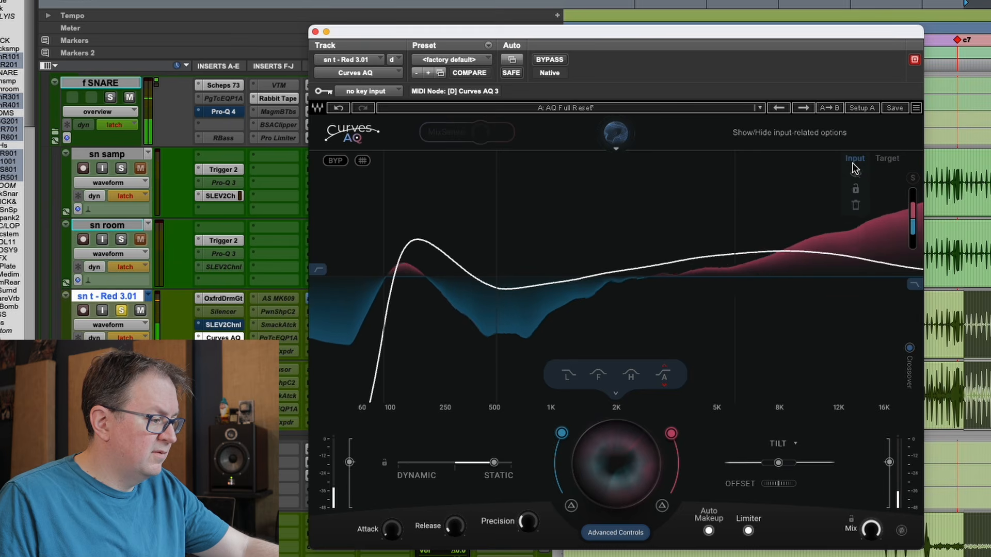
{"action": "left_click", "coordinate": [853, 162]}
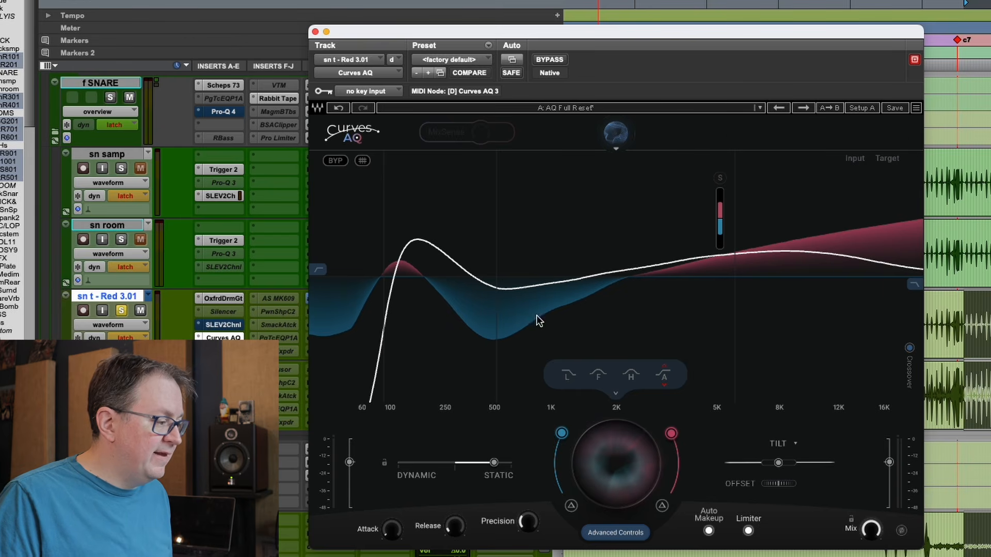
Step: Slightly raise the gain of the fundamental range around 180 Hz on the snare top threshold curve
{"action": "left_click", "coordinate": [598, 377]}
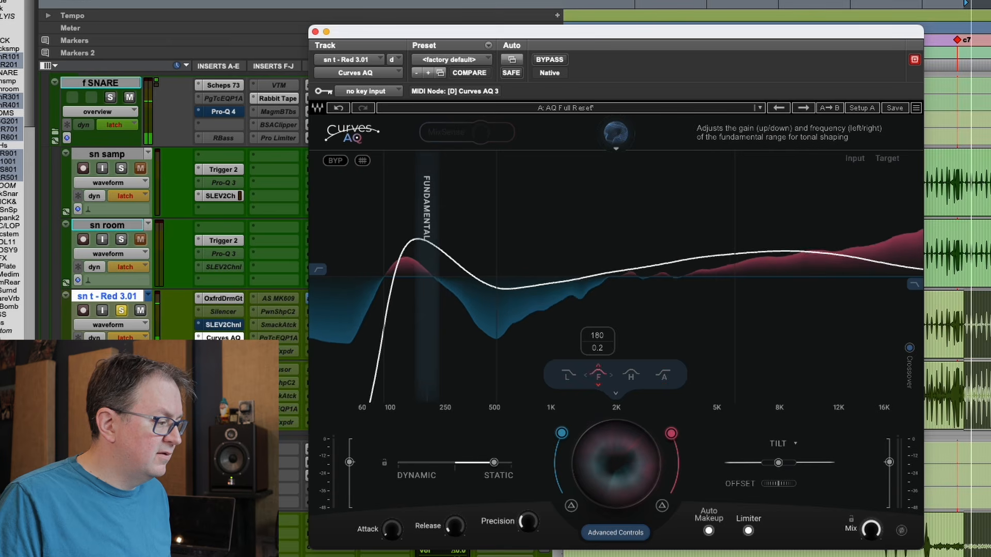
{"action": "left_click_drag", "start_coordinate": [597, 376], "coordinate": [598, 372]}
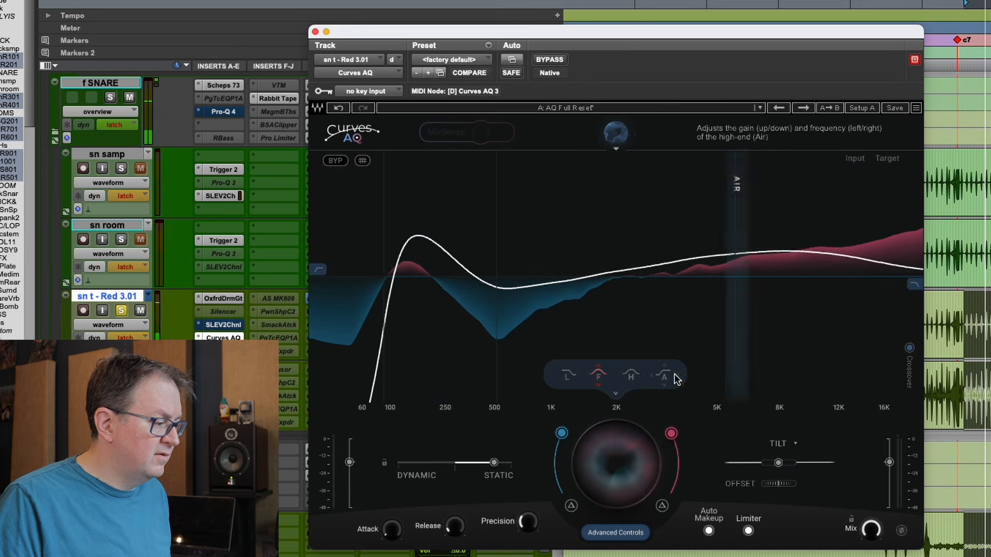
{"action": "left_click", "coordinate": [630, 375]}
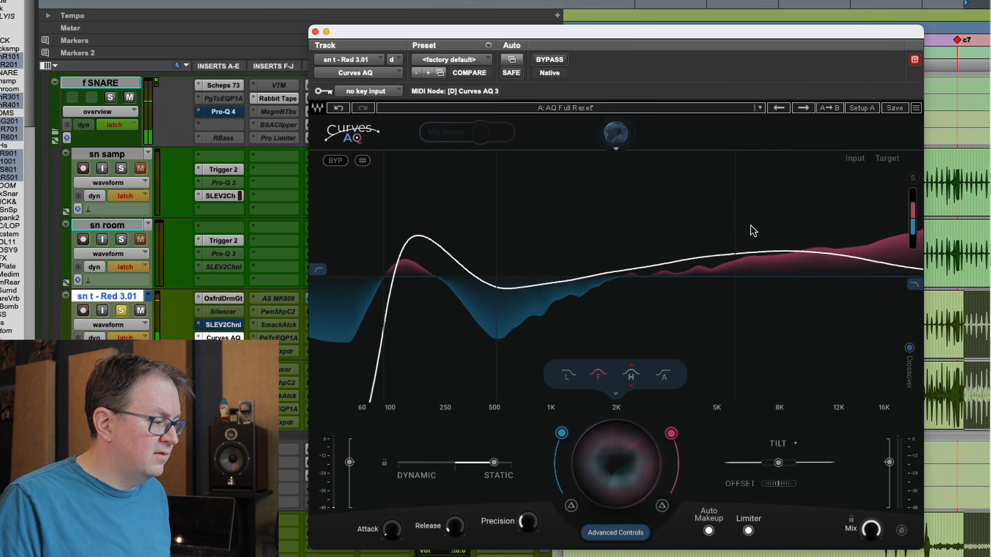
Step: Add a node to the high end of the threshold curve and raise it to about 9.9 dB near 7.4 kHz
{"action": "left_click_drag", "start_coordinate": [737, 253], "coordinate": [736, 253]}
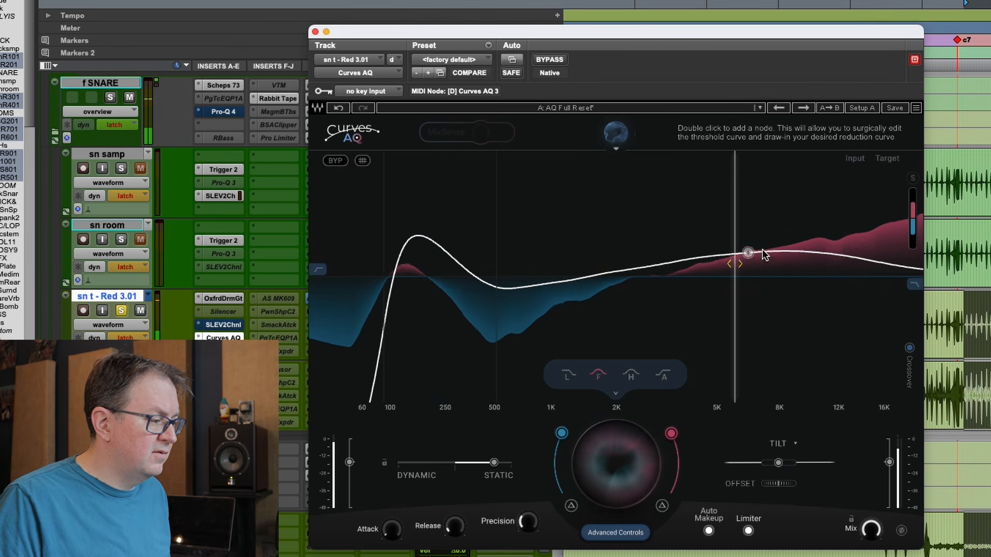
{"action": "double_click", "coordinate": [800, 253]}
{"action": "left_click_drag", "start_coordinate": [799, 254], "coordinate": [764, 229]}
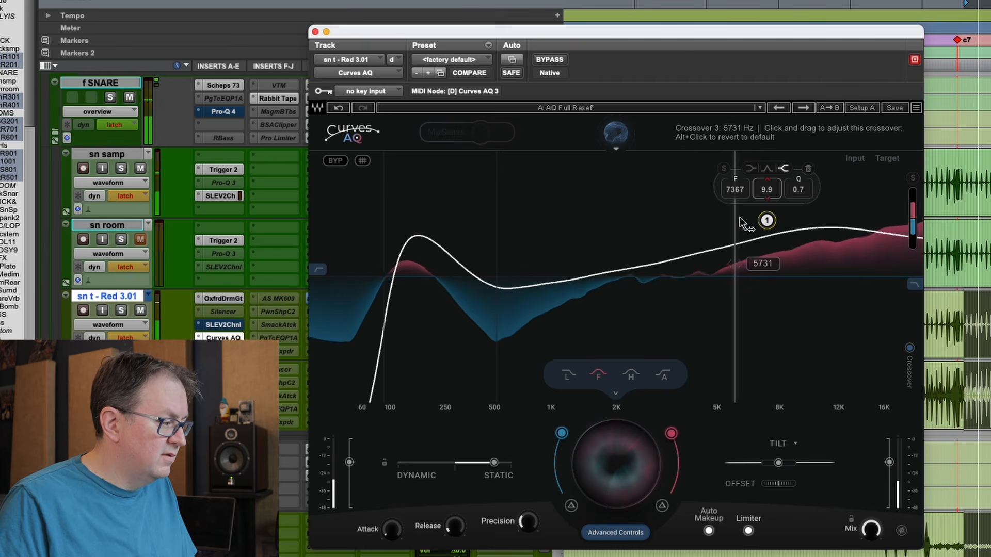
Step: Compare the reshaped snare top curve against bypass twice, leaving the processing active
{"action": "left_click", "coordinate": [547, 59]}
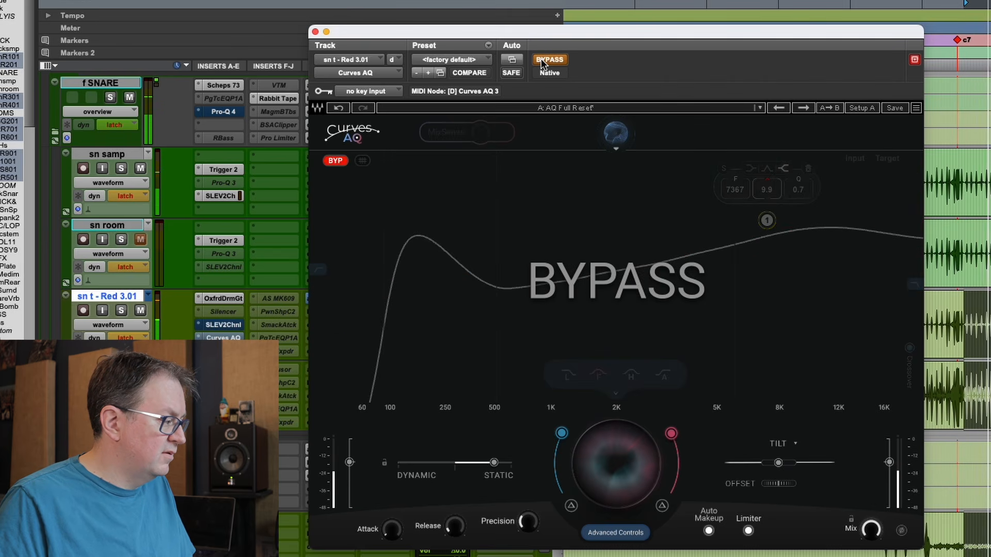
{"action": "left_click", "coordinate": [540, 59]}
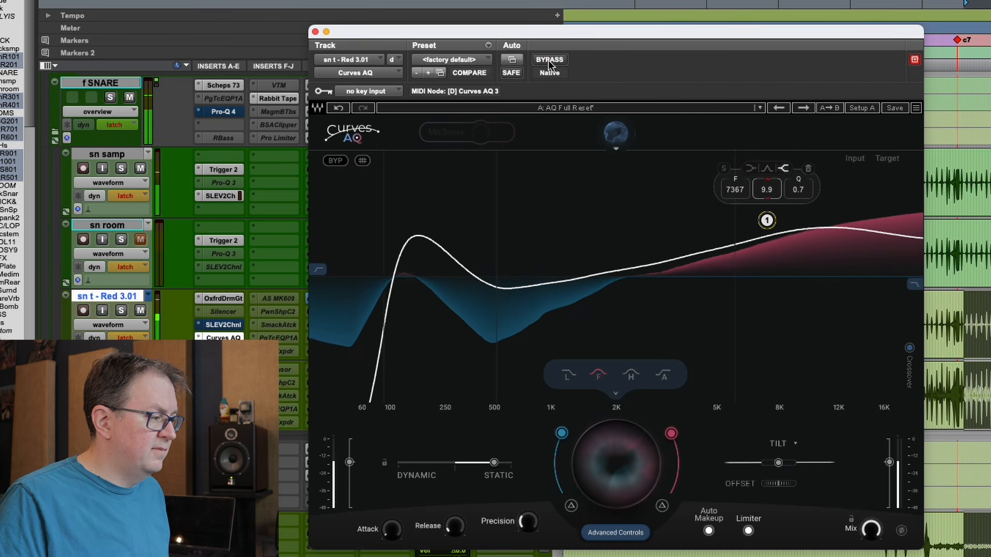
{"action": "left_click", "coordinate": [548, 60]}
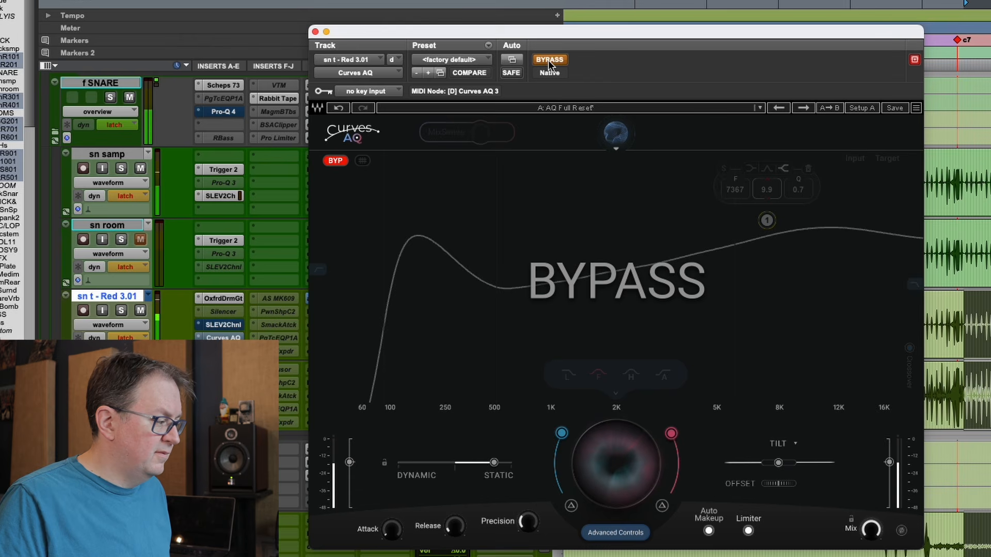
{"action": "left_click", "coordinate": [548, 60]}
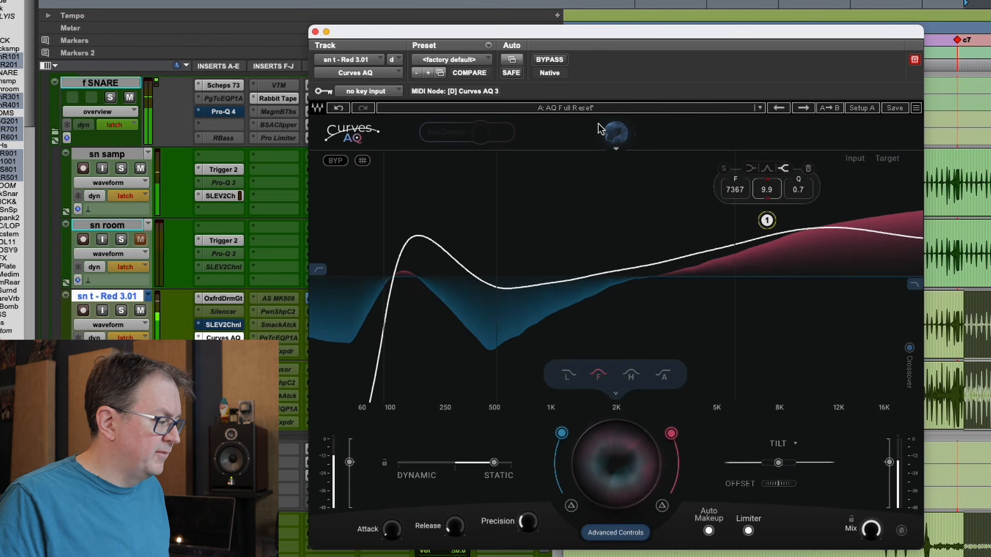